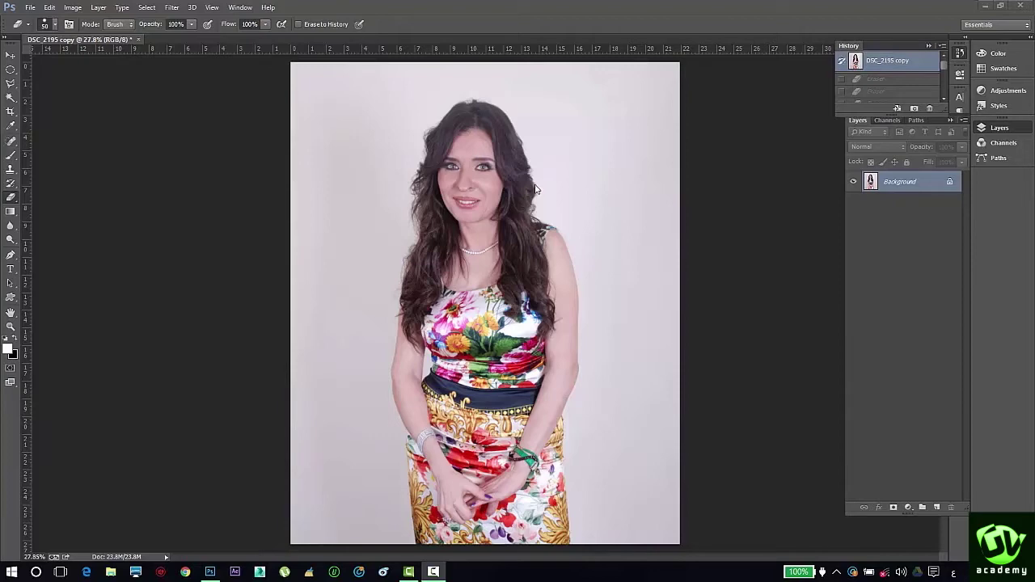
Examine the fine hair edges around the woman's head and shoulders against the backdrop.
{"action": "left_click", "coordinate": [9, 57]}
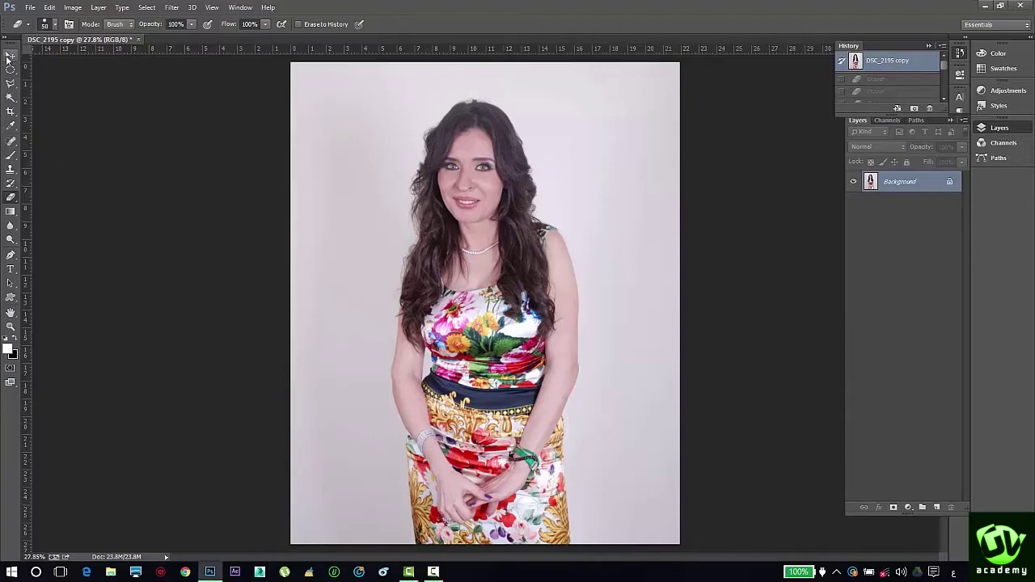
{"action": "key", "text": "ctrl+plus"}
{"action": "key", "text": "ctrl+plus"}
{"action": "key", "text": "ctrl+plus"}
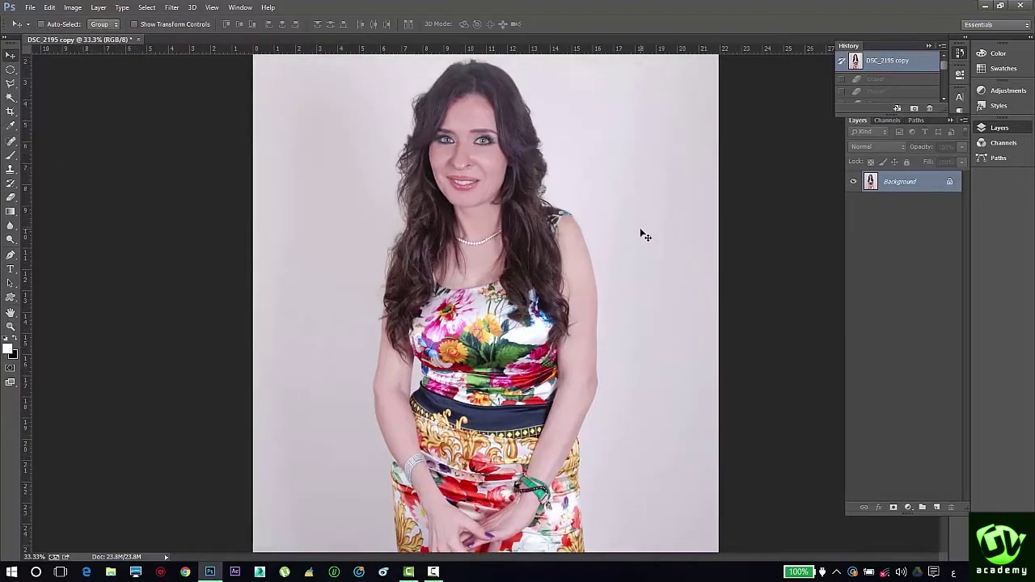
{"action": "left_click_drag", "start_coordinate": [638, 228], "coordinate": [609, 470]}
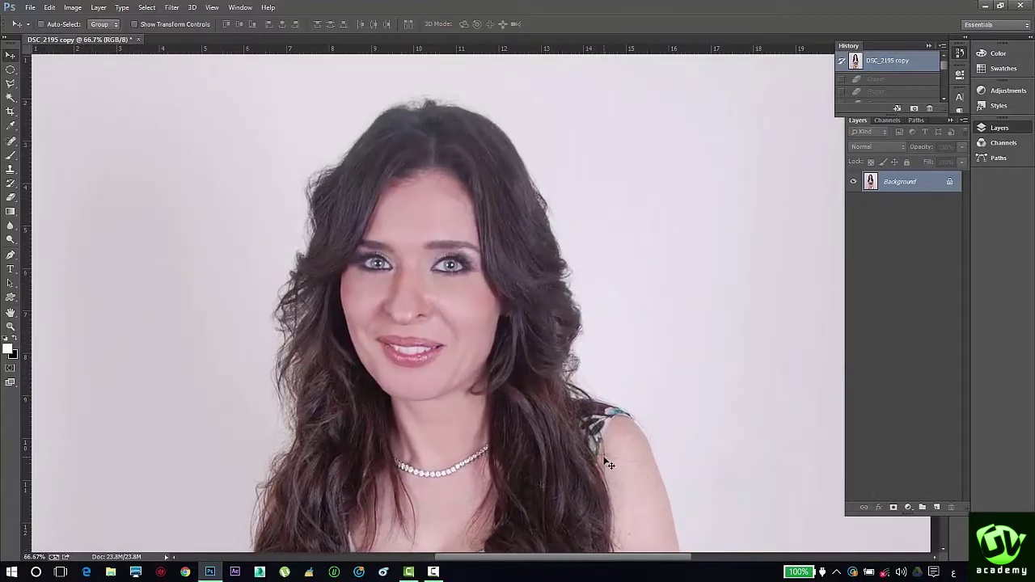
{"action": "key", "text": "ctrl+plus"}
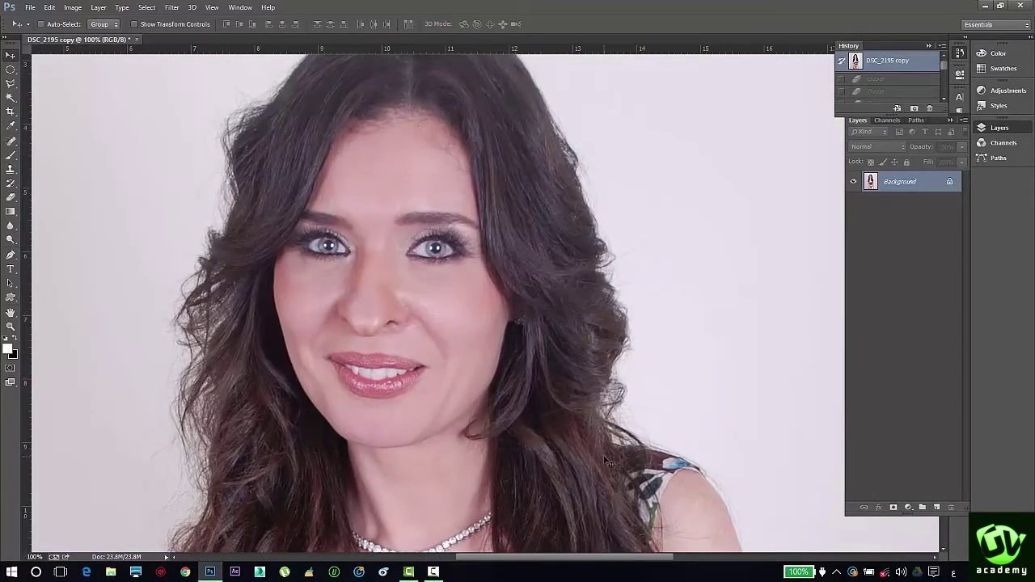
{"action": "scroll", "coordinate": [608, 461], "scroll_direction": "down", "scroll_amount": 4}
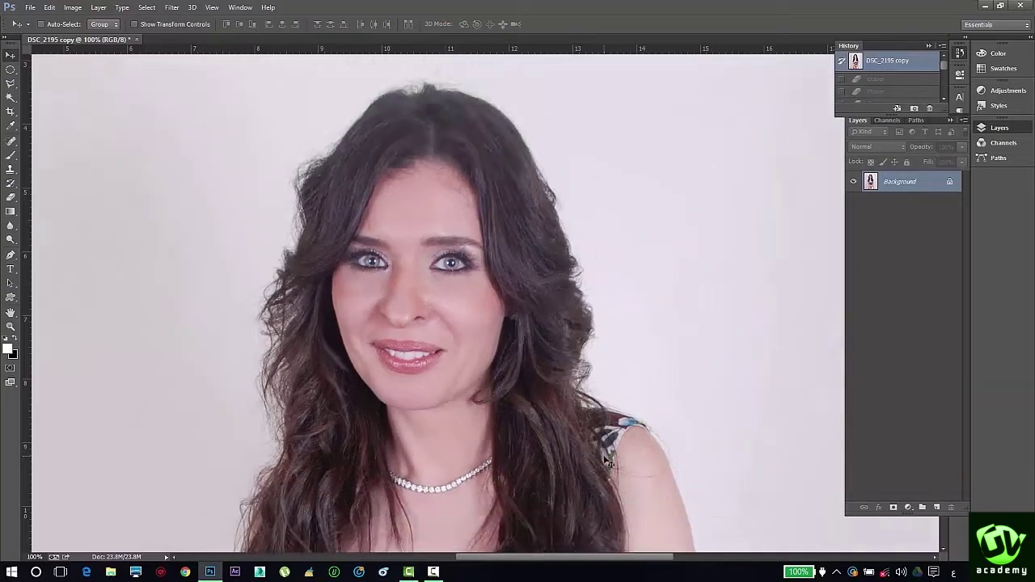
{"action": "scroll", "coordinate": [608, 461], "scroll_direction": "up", "scroll_amount": 2}
{"action": "key", "text": "ctrl+plus"}
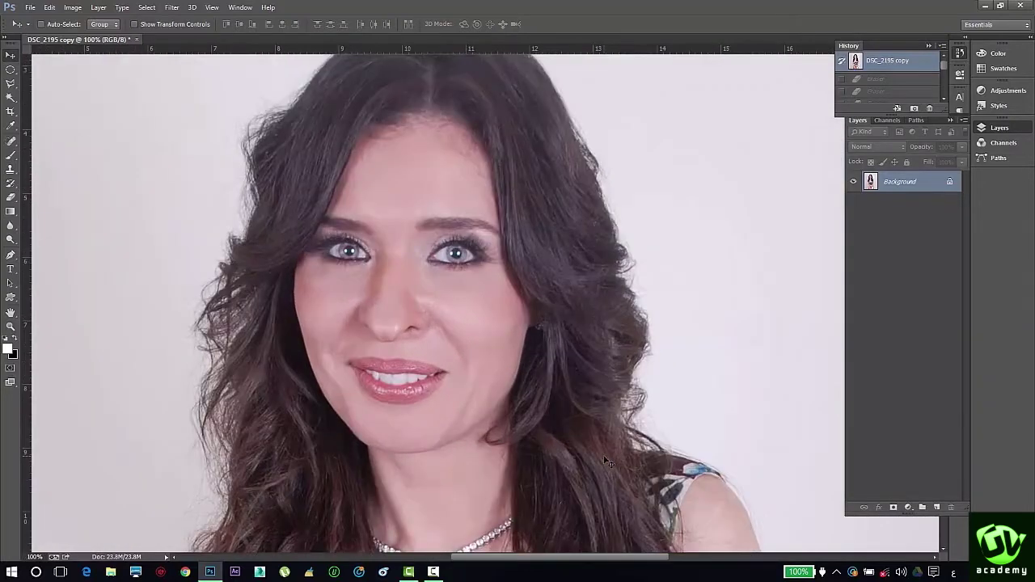
{"action": "key", "text": "ctrl+minus"}
{"action": "key", "text": "ctrl+minus"}
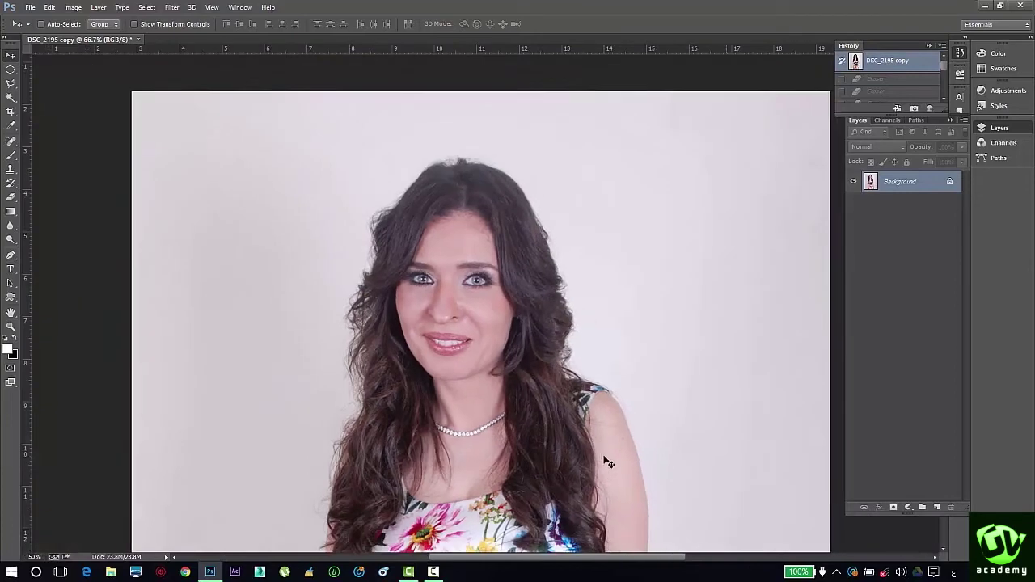
{"action": "key", "text": "ctrl+plus"}
{"action": "key", "text": "ctrl+plus"}
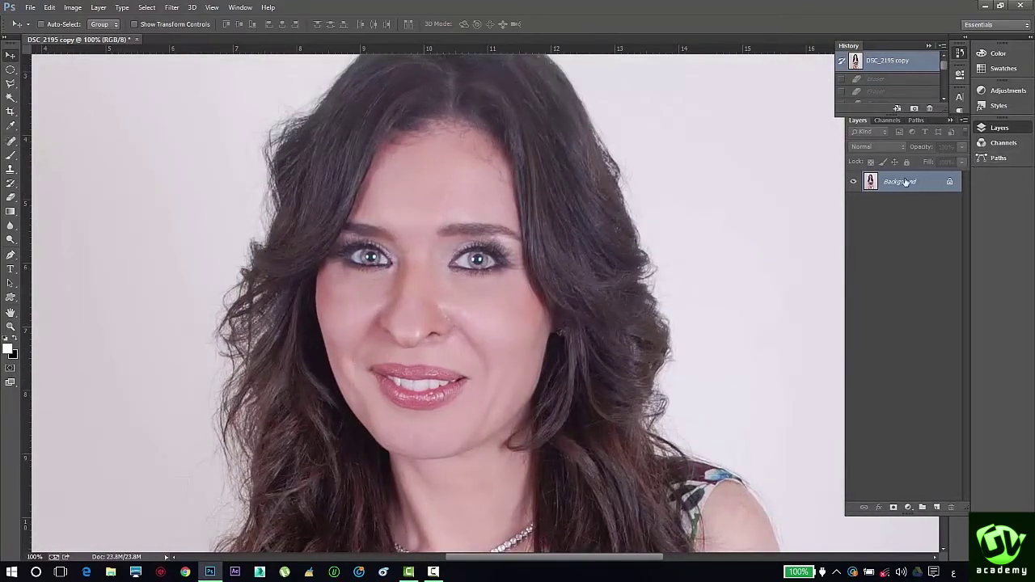
Convert the Background into a regular layer and try an Eraser stroke across the hair and cheek.
{"action": "double_click", "coordinate": [953, 182]}
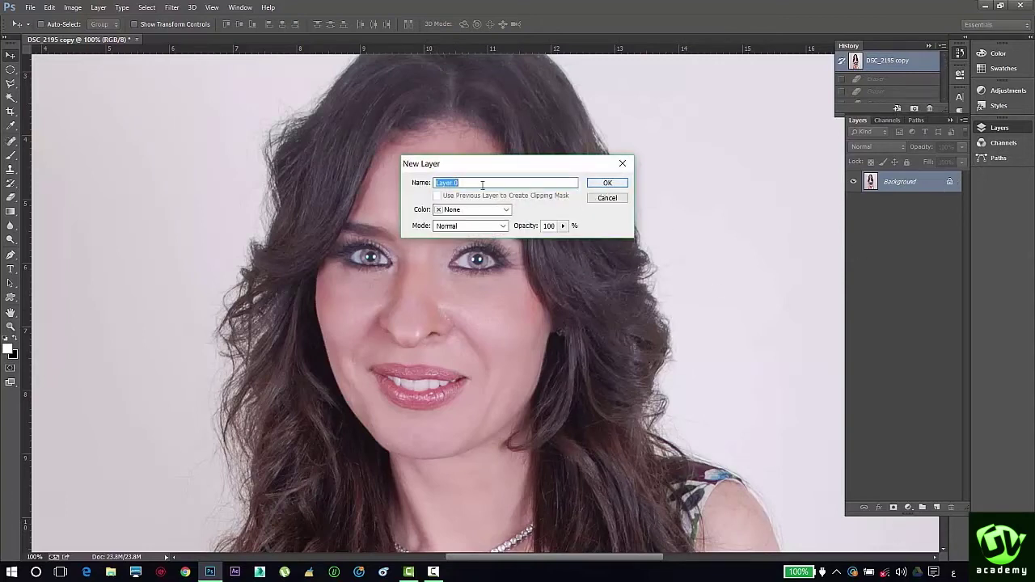
{"action": "left_click", "coordinate": [605, 185]}
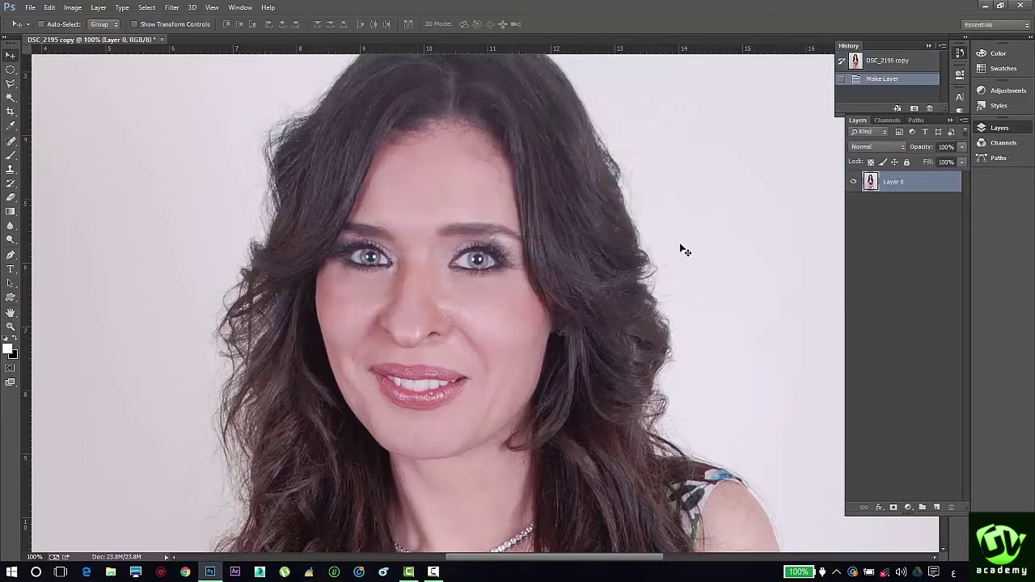
{"action": "left_click", "coordinate": [9, 198]}
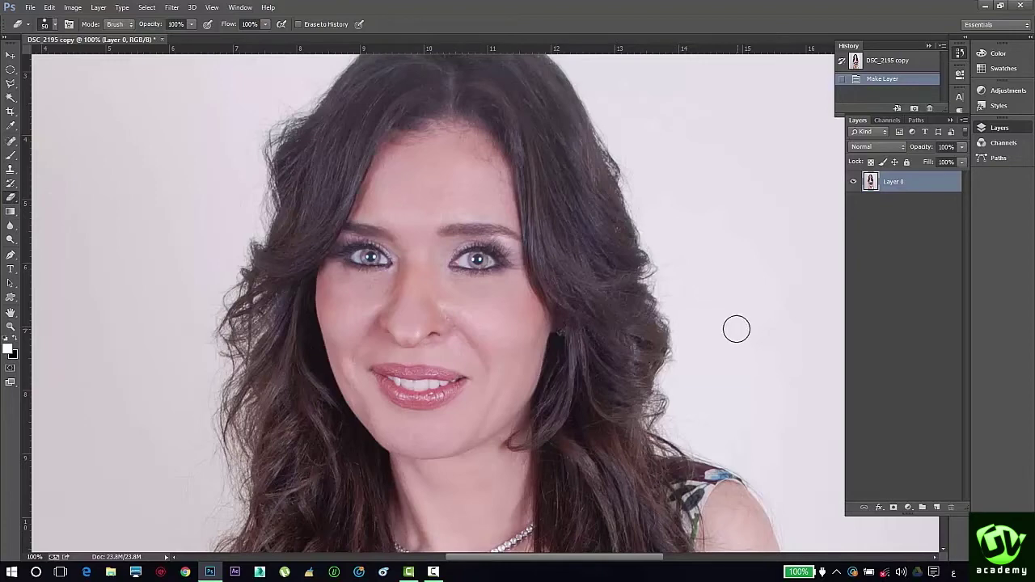
{"action": "key", "text": "ctrl+plus"}
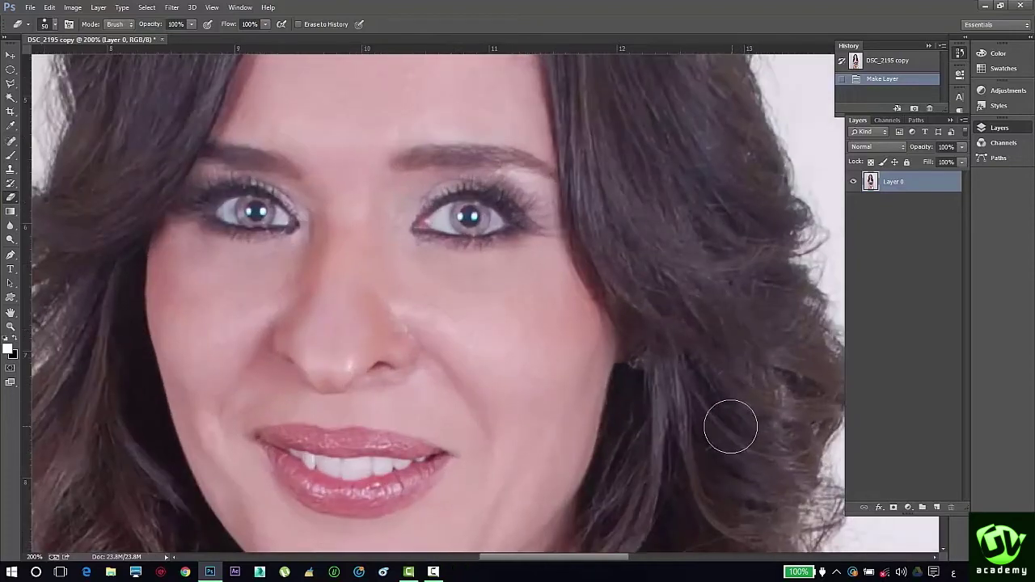
{"action": "mouse_move", "coordinate": [730, 427]}
{"action": "left_mouse_down"}
{"action": "mouse_move", "coordinate": [587, 323]}
{"action": "mouse_move", "coordinate": [456, 253]}
{"action": "left_mouse_up"}
{"action": "key", "text": "ctrl+z"}
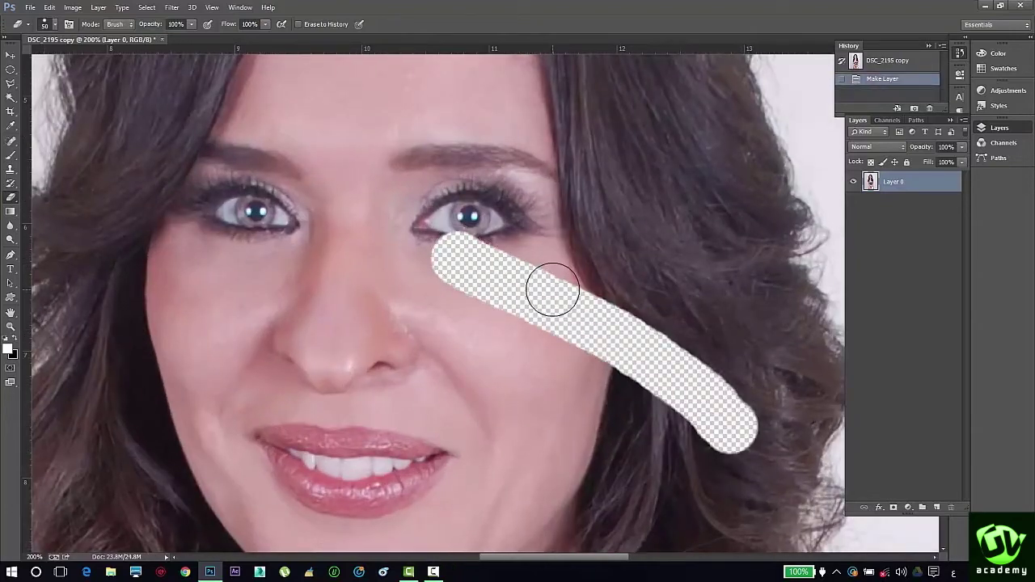
Reduce the Eraser to 35 pixels and erase the backdrop along the shoulder strap and the lower hair edge beside it.
{"action": "left_click_drag", "start_coordinate": [720, 370], "coordinate": [440, 169]}
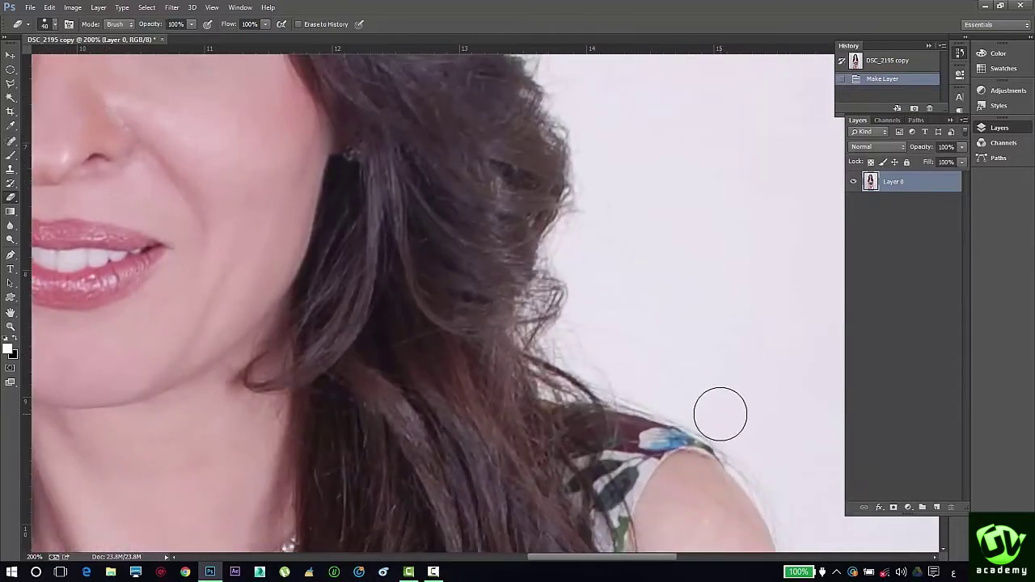
{"action": "key", "text": "bracketleft"}
{"action": "key", "text": "bracketleft"}
{"action": "key", "text": "bracketleft"}
{"action": "left_click_drag", "start_coordinate": [720, 427], "coordinate": [723, 429]}
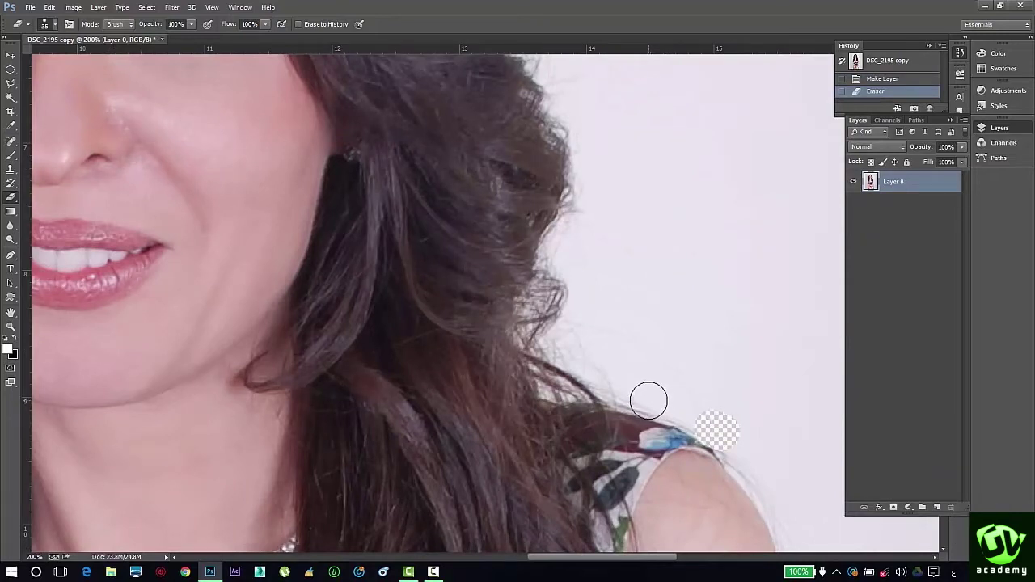
{"action": "left_click_drag", "start_coordinate": [649, 397], "coordinate": [688, 421]}
{"action": "left_click", "coordinate": [602, 388]}
{"action": "left_click", "coordinate": [562, 382]}
{"action": "mouse_move", "coordinate": [540, 336]}
{"action": "left_mouse_down"}
{"action": "mouse_move", "coordinate": [542, 273]}
{"action": "mouse_move", "coordinate": [570, 223]}
{"action": "mouse_move", "coordinate": [581, 166]}
{"action": "mouse_move", "coordinate": [567, 129]}
{"action": "left_mouse_up"}
Continue erasing the backdrop along the upper hair edge on the same side, up towards the crown.
{"action": "scroll", "coordinate": [567, 129], "scroll_direction": "up", "scroll_amount": 5}
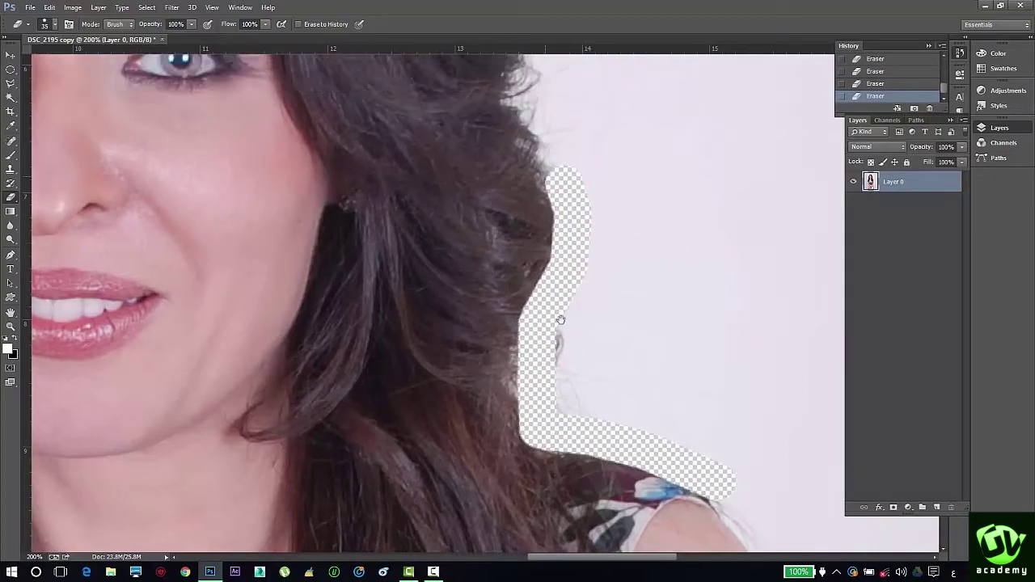
{"action": "mouse_move", "coordinate": [602, 486]}
{"action": "left_mouse_down"}
{"action": "mouse_move", "coordinate": [553, 254]}
{"action": "mouse_move", "coordinate": [529, 199]}
{"action": "mouse_move", "coordinate": [508, 186]}
{"action": "left_mouse_up"}
{"action": "left_click_drag", "start_coordinate": [537, 285], "coordinate": [614, 565]}
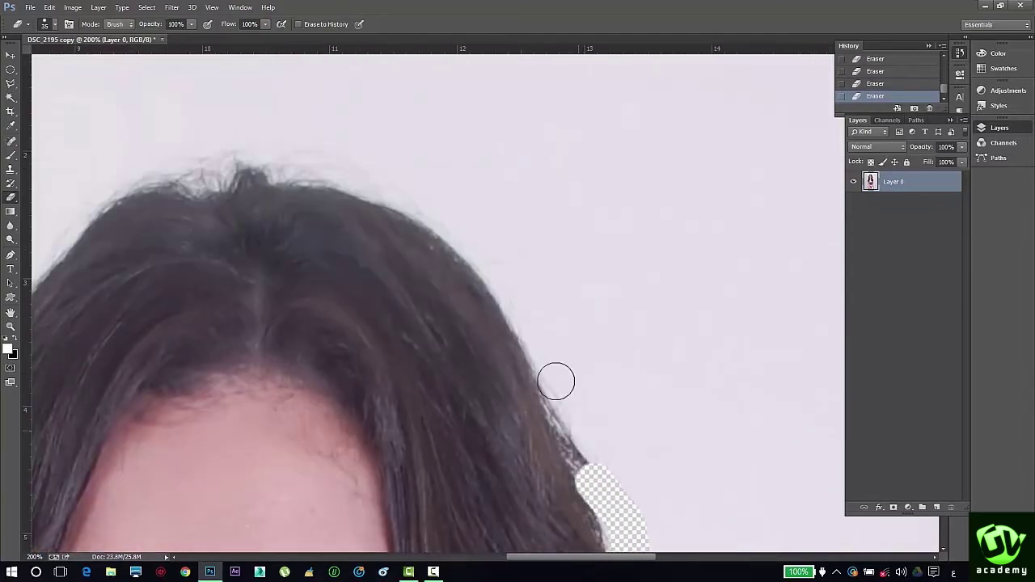
{"action": "left_click", "coordinate": [514, 296], "text": "shift"}
{"action": "left_click", "coordinate": [476, 248], "text": "shift"}
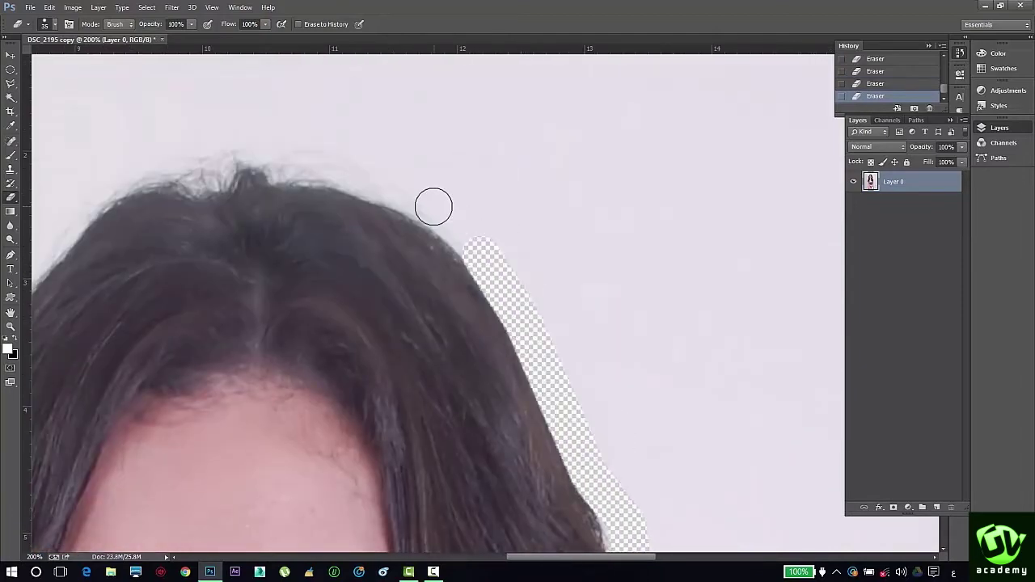
{"action": "left_click", "coordinate": [433, 204], "text": "shift"}
Erase the backdrop over the crown and down the hair edge on the opposite side, past the necklace level.
{"action": "mouse_move", "coordinate": [348, 183]}
{"action": "left_mouse_down"}
{"action": "mouse_move", "coordinate": [231, 171]}
{"action": "mouse_move", "coordinate": [111, 186]}
{"action": "mouse_move", "coordinate": [95, 199]}
{"action": "mouse_move", "coordinate": [203, 181]}
{"action": "mouse_move", "coordinate": [386, 106]}
{"action": "left_mouse_up"}
{"action": "mouse_move", "coordinate": [362, 146]}
{"action": "left_mouse_down"}
{"action": "mouse_move", "coordinate": [263, 286]}
{"action": "mouse_move", "coordinate": [218, 485]}
{"action": "mouse_move", "coordinate": [231, 308]}
{"action": "mouse_move", "coordinate": [208, 244]}
{"action": "mouse_move", "coordinate": [170, 346]}
{"action": "mouse_move", "coordinate": [170, 356]}
{"action": "mouse_move", "coordinate": [187, 329]}
{"action": "mouse_move", "coordinate": [198, 340]}
{"action": "mouse_move", "coordinate": [179, 469]}
{"action": "left_mouse_up"}
{"action": "mouse_move", "coordinate": [172, 512]}
{"action": "left_mouse_down"}
{"action": "mouse_move", "coordinate": [223, 269]}
{"action": "mouse_move", "coordinate": [218, 423]}
{"action": "mouse_move", "coordinate": [251, 203]}
{"action": "left_mouse_up"}
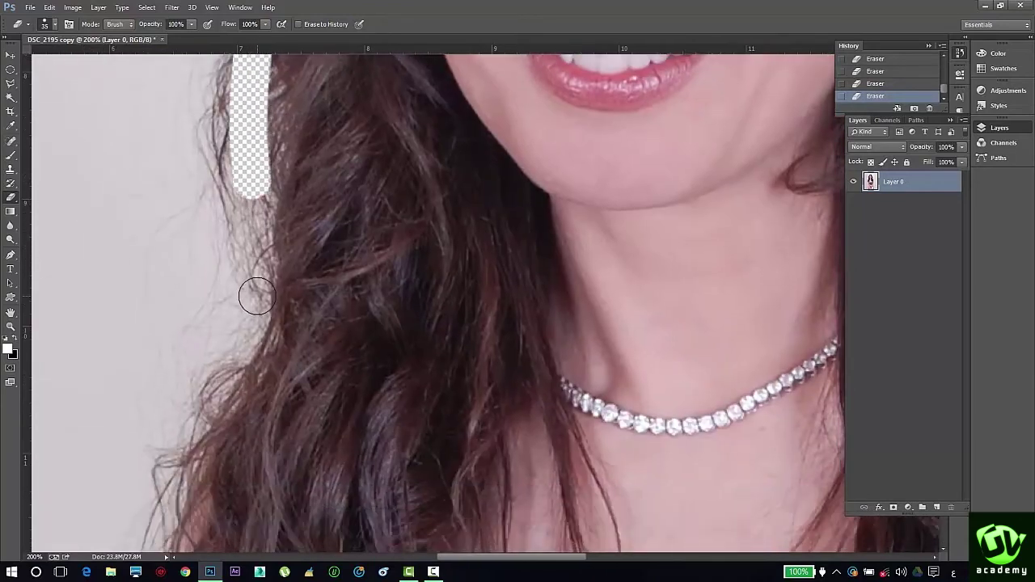
{"action": "mouse_move", "coordinate": [245, 294]}
{"action": "left_mouse_down"}
{"action": "mouse_move", "coordinate": [224, 377]}
{"action": "mouse_move", "coordinate": [194, 404]}
{"action": "mouse_move", "coordinate": [326, 248]}
{"action": "left_mouse_up"}
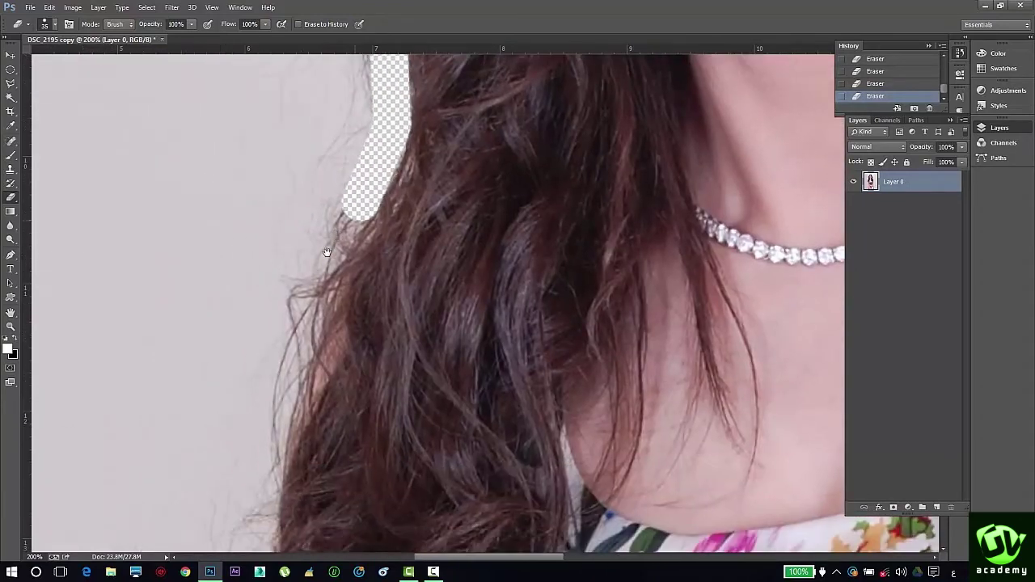
{"action": "mouse_move", "coordinate": [348, 214]}
{"action": "left_mouse_down"}
{"action": "mouse_move", "coordinate": [300, 289]}
{"action": "mouse_move", "coordinate": [284, 353]}
{"action": "mouse_move", "coordinate": [269, 332]}
{"action": "mouse_move", "coordinate": [261, 483]}
{"action": "left_mouse_up"}
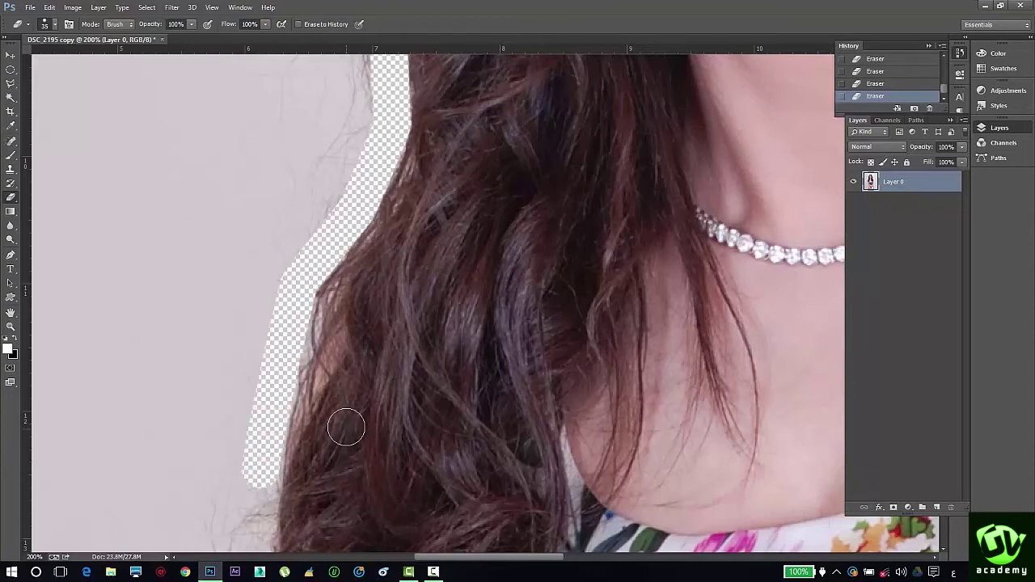
Select the remaining backdrop with the Magic Wand, delete it and clear the selection.
{"action": "scroll", "coordinate": [377, 427], "scroll_direction": "down", "scroll_amount": 1}
{"action": "key", "text": "ctrl+0"}
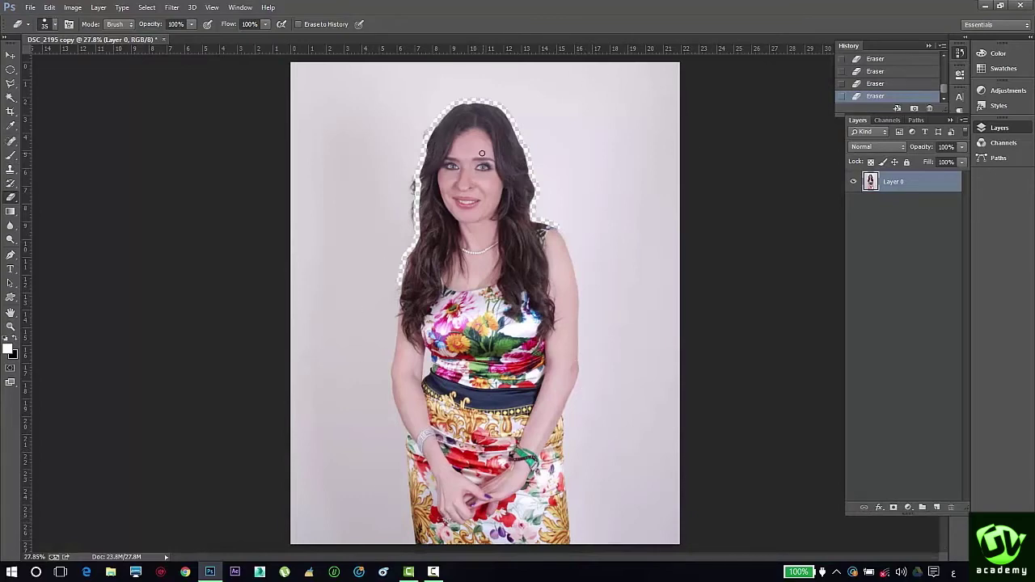
{"action": "key", "text": "ctrl+plus"}
{"action": "key", "text": "ctrl+plus"}
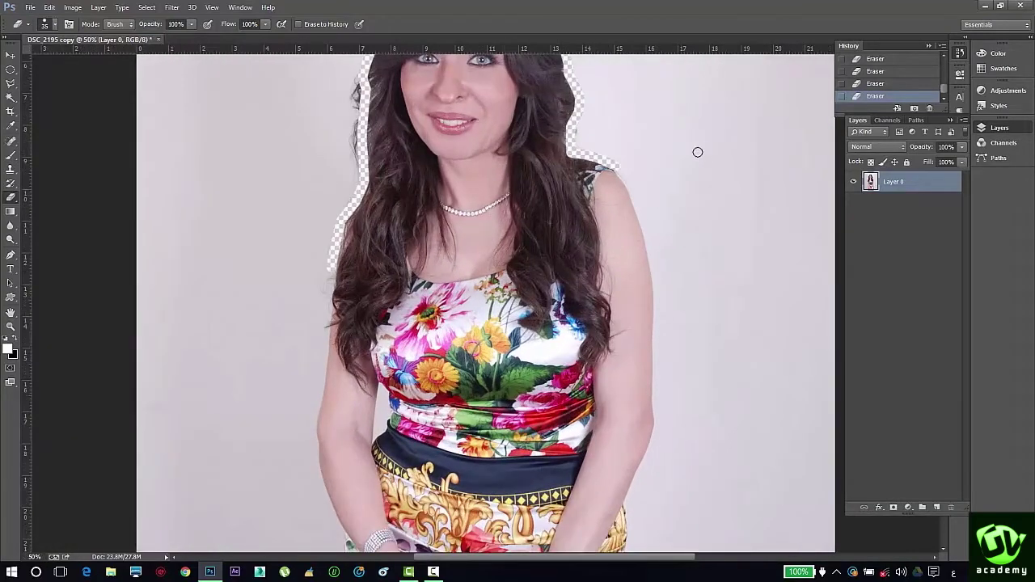
{"action": "scroll", "coordinate": [695, 150], "scroll_direction": "up", "scroll_amount": 2}
{"action": "scroll", "coordinate": [712, 155], "scroll_direction": "up", "scroll_amount": 3}
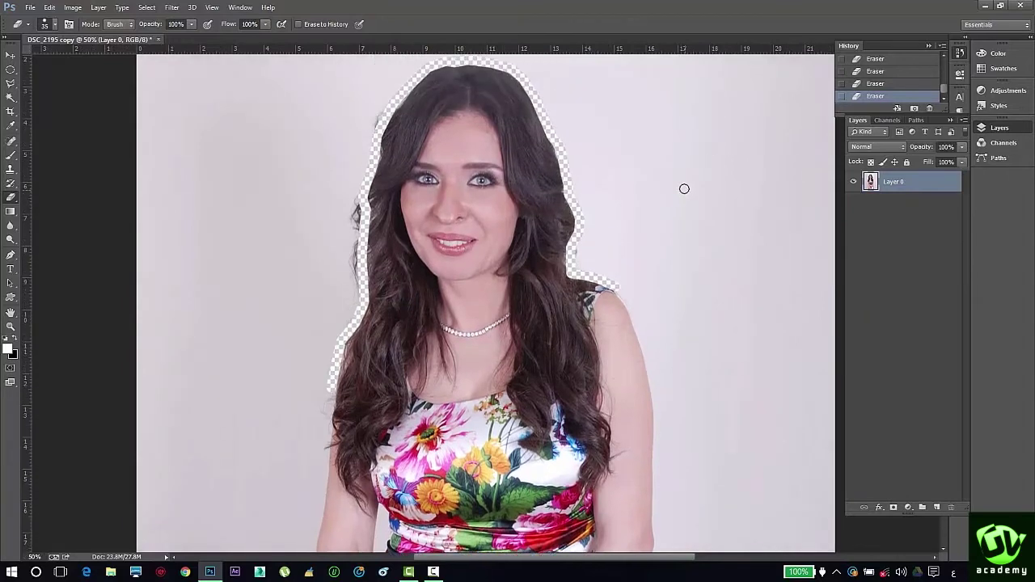
{"action": "left_click", "coordinate": [11, 97]}
{"action": "left_click", "coordinate": [260, 174]}
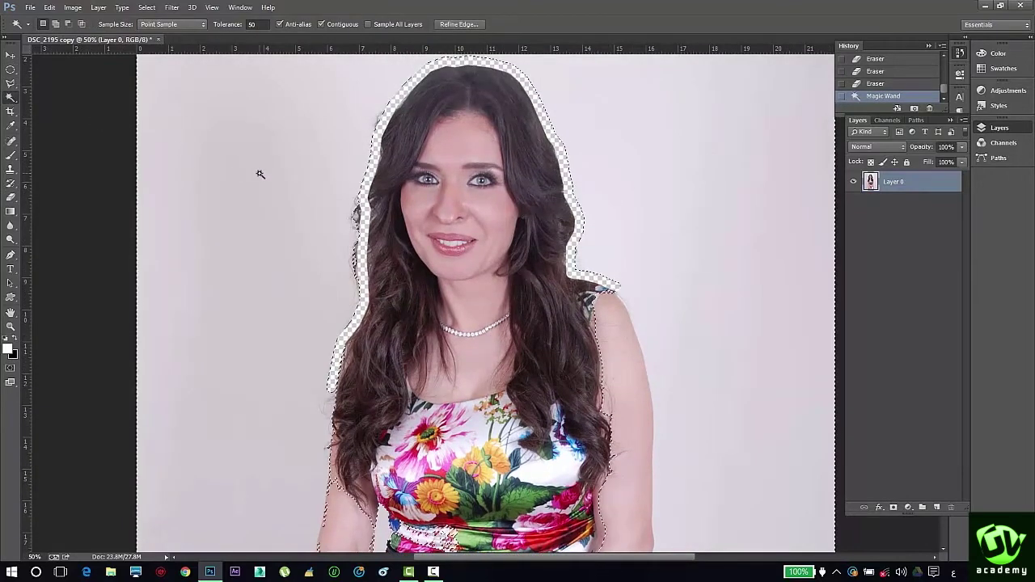
{"action": "key", "text": "Delete"}
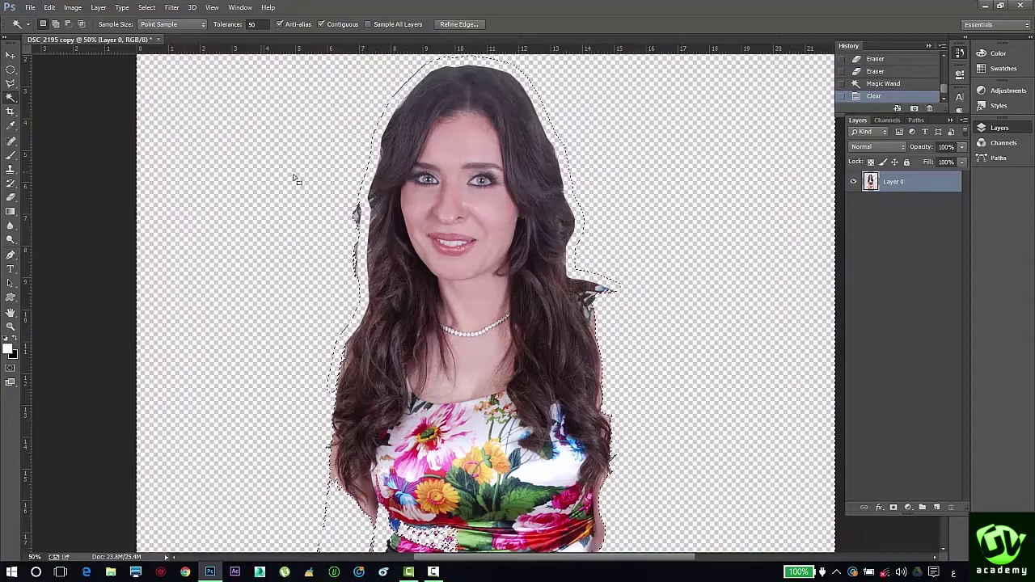
{"action": "key", "text": "ctrl+d"}
Inspect the cutout, undo the backdrop deletion and revert the photo to its original DSC_2195 copy history state.
{"action": "scroll", "coordinate": [347, 288], "scroll_direction": "down", "scroll_amount": 4}
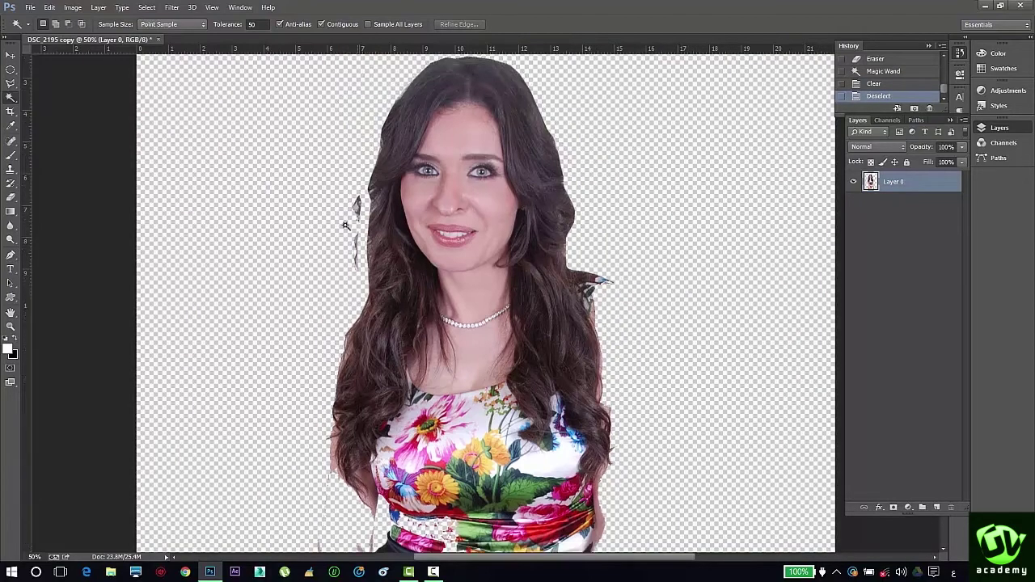
{"action": "scroll", "coordinate": [340, 216], "scroll_direction": "down", "scroll_amount": 7}
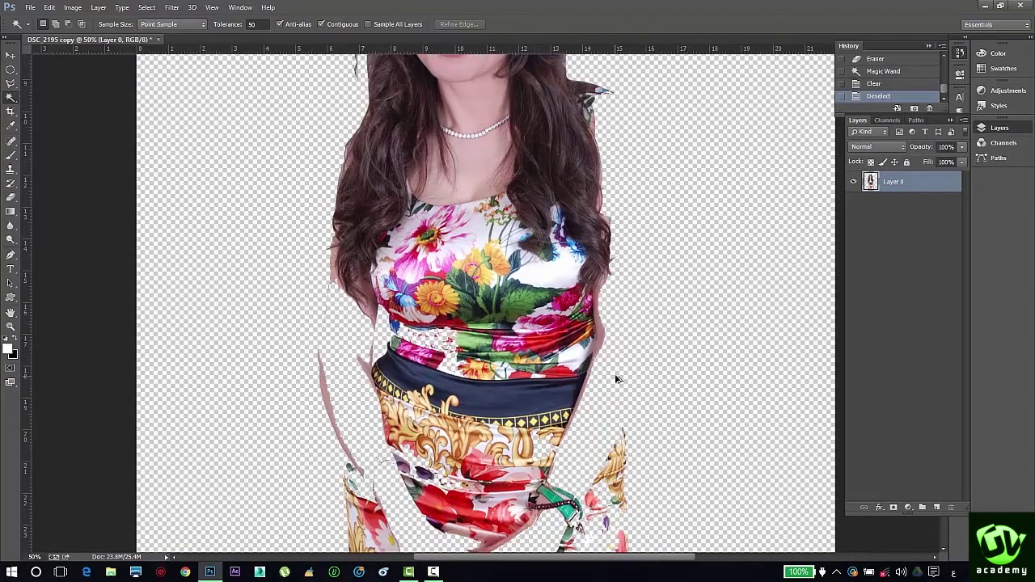
{"action": "key", "text": "ctrl+alt+z"}
{"action": "key", "text": "ctrl+alt+z"}
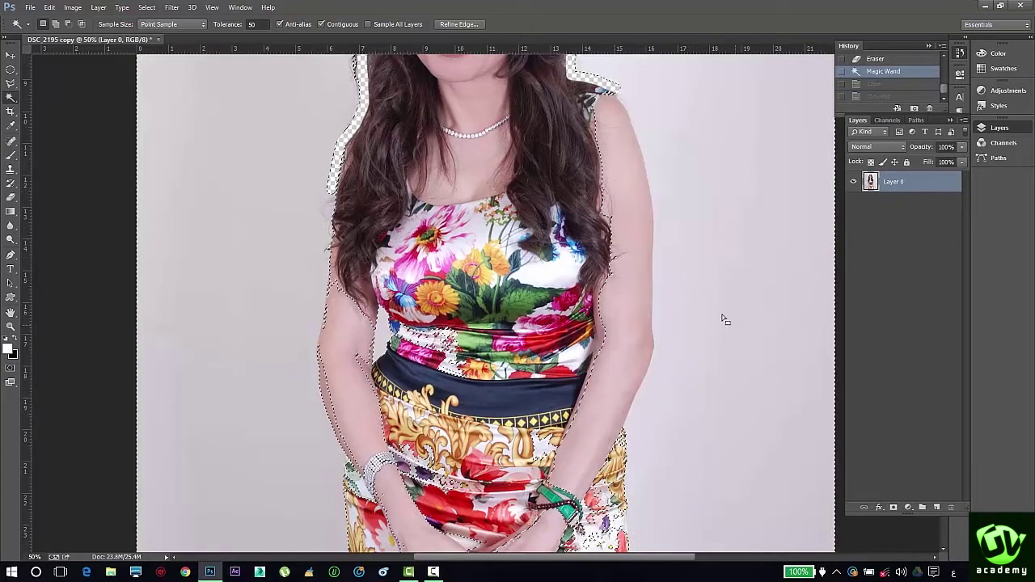
{"action": "scroll", "coordinate": [724, 319], "scroll_direction": "up", "scroll_amount": 12}
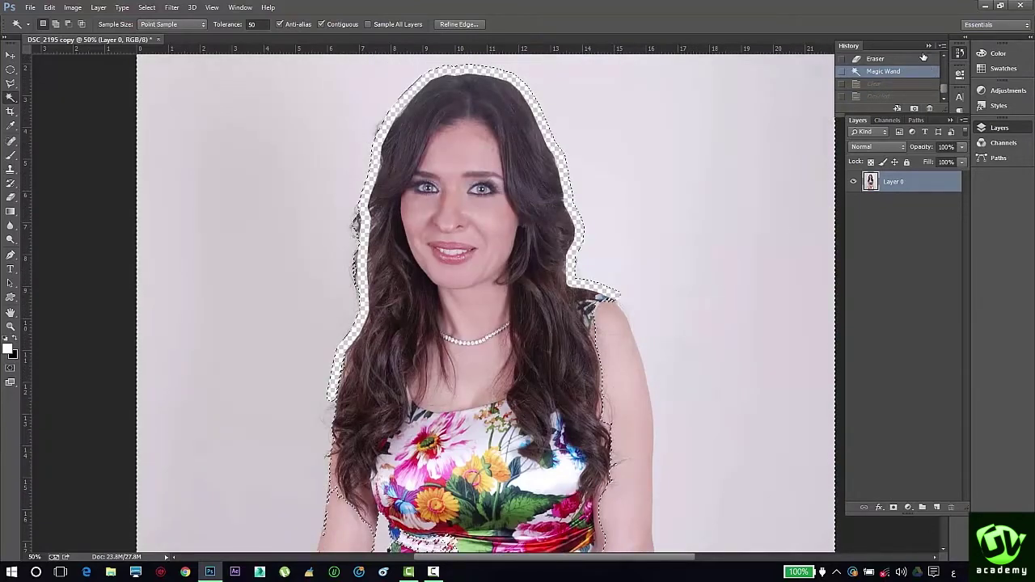
{"action": "scroll", "coordinate": [894, 73], "scroll_direction": "up", "scroll_amount": 5}
{"action": "left_click", "coordinate": [893, 68]}
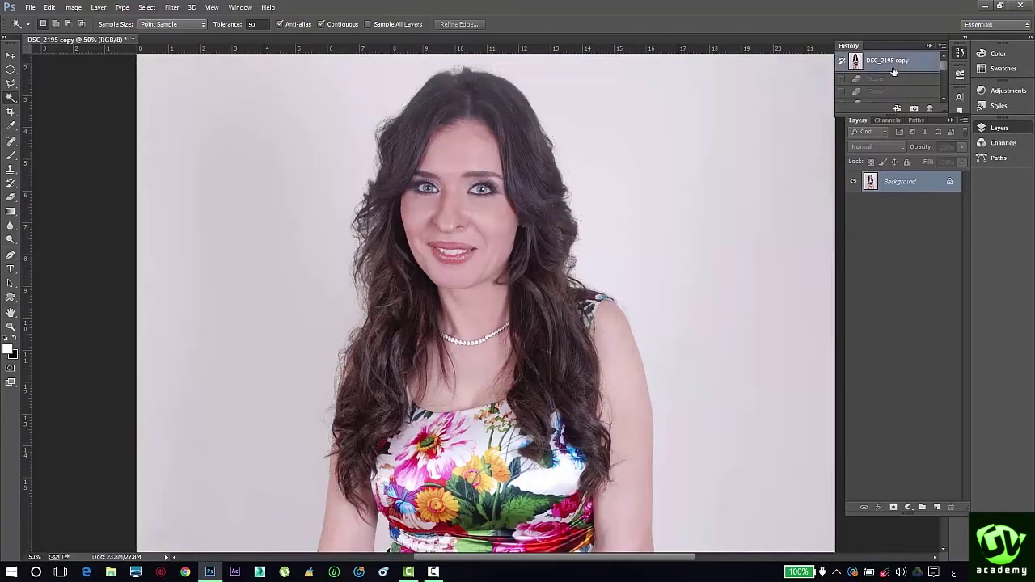
Select the woman's hair, face, chest and upper arm with the Quick Selection tool.
{"action": "right_click", "coordinate": [11, 98]}
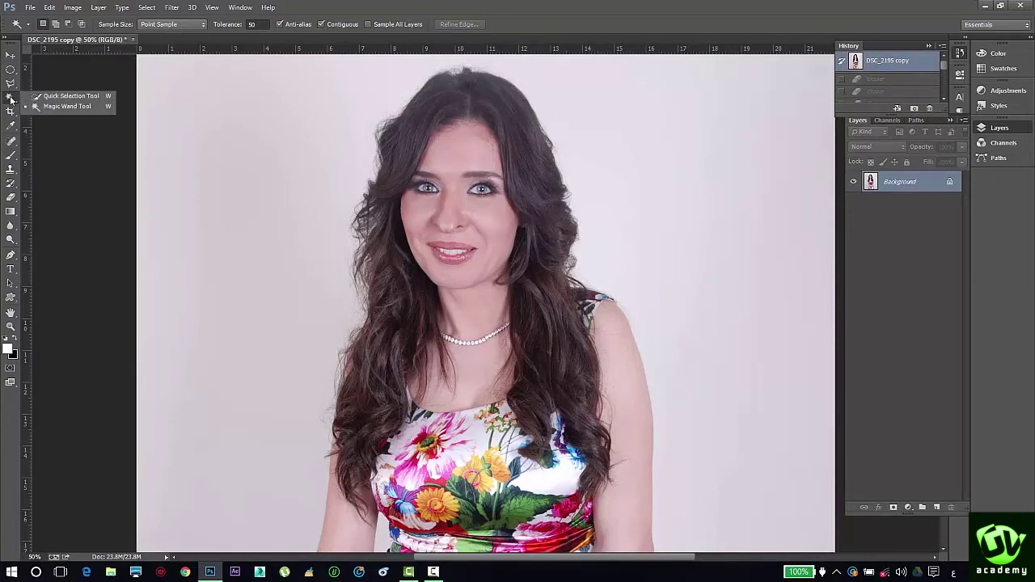
{"action": "left_click", "coordinate": [54, 100]}
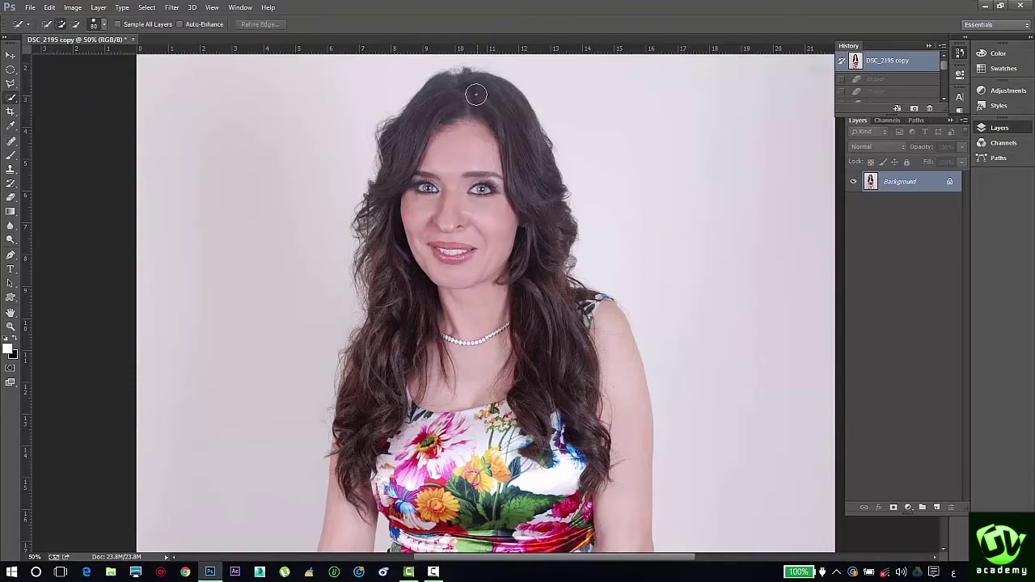
{"action": "mouse_move", "coordinate": [457, 99]}
{"action": "left_mouse_down"}
{"action": "mouse_move", "coordinate": [432, 120]}
{"action": "mouse_move", "coordinate": [411, 167]}
{"action": "mouse_move", "coordinate": [415, 196]}
{"action": "mouse_move", "coordinate": [435, 225]}
{"action": "left_mouse_up"}
{"action": "mouse_move", "coordinate": [488, 180]}
{"action": "left_mouse_down"}
{"action": "mouse_move", "coordinate": [510, 202]}
{"action": "mouse_move", "coordinate": [530, 280]}
{"action": "mouse_move", "coordinate": [605, 355]}
{"action": "mouse_move", "coordinate": [591, 476]}
{"action": "left_mouse_up"}
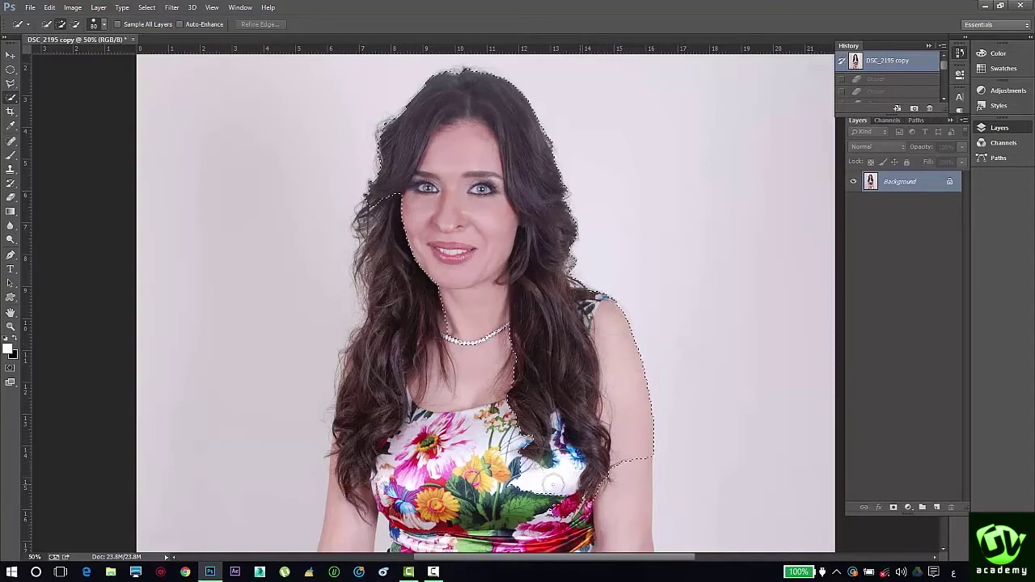
{"action": "mouse_move", "coordinate": [429, 457]}
{"action": "left_mouse_down"}
{"action": "mouse_move", "coordinate": [372, 412]}
{"action": "mouse_move", "coordinate": [413, 287]}
{"action": "mouse_move", "coordinate": [516, 339]}
{"action": "left_mouse_up"}
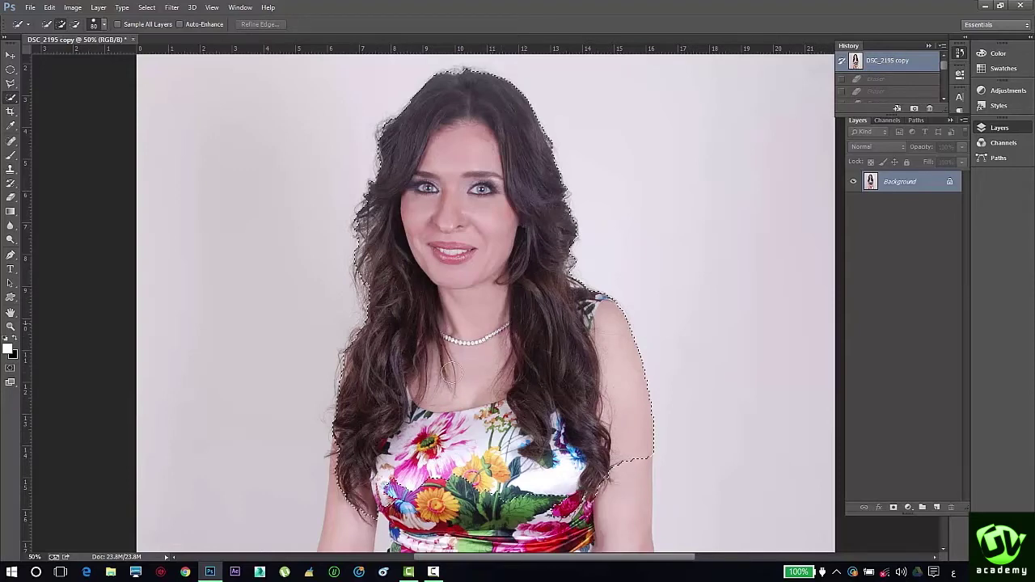
Extend the quick selection down over the dress, belt, both forearms, hands and the silver bracelet.
{"action": "scroll", "coordinate": [429, 359], "scroll_direction": "down", "scroll_amount": 6}
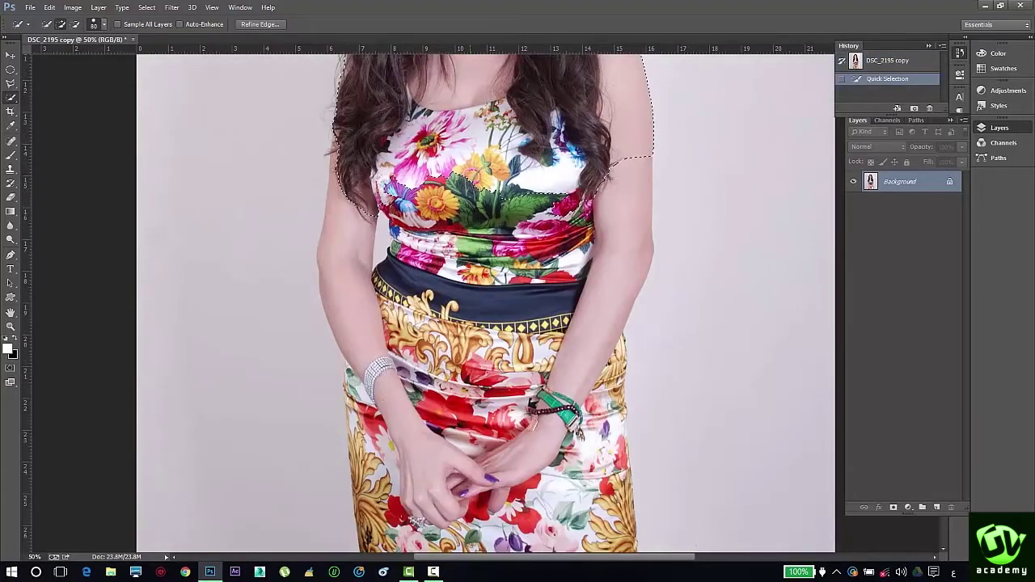
{"action": "mouse_move", "coordinate": [503, 172]}
{"action": "left_mouse_down"}
{"action": "mouse_move", "coordinate": [486, 457]}
{"action": "mouse_move", "coordinate": [499, 489]}
{"action": "mouse_move", "coordinate": [600, 517]}
{"action": "left_mouse_up"}
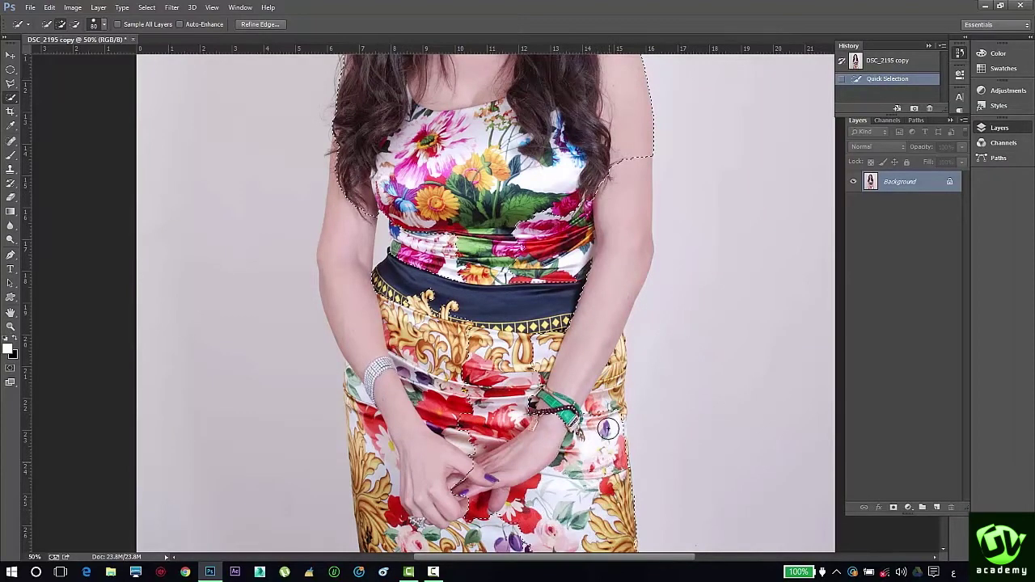
{"action": "left_click", "coordinate": [595, 333]}
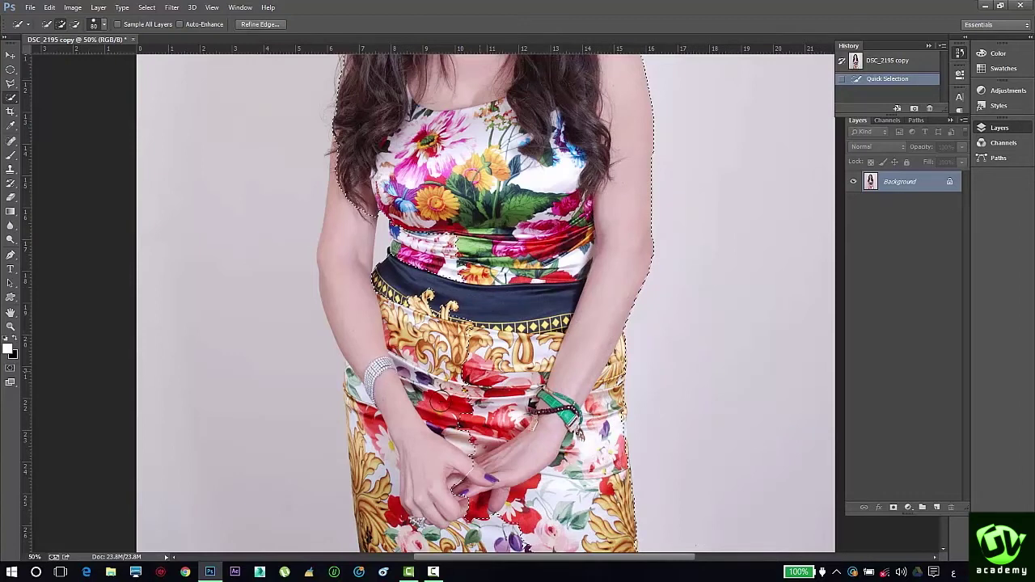
{"action": "left_click", "coordinate": [406, 429], "text": "alt"}
{"action": "mouse_move", "coordinate": [384, 484]}
{"action": "left_mouse_down"}
{"action": "mouse_move", "coordinate": [383, 541]}
{"action": "mouse_move", "coordinate": [435, 547]}
{"action": "mouse_move", "coordinate": [428, 524]}
{"action": "left_mouse_up"}
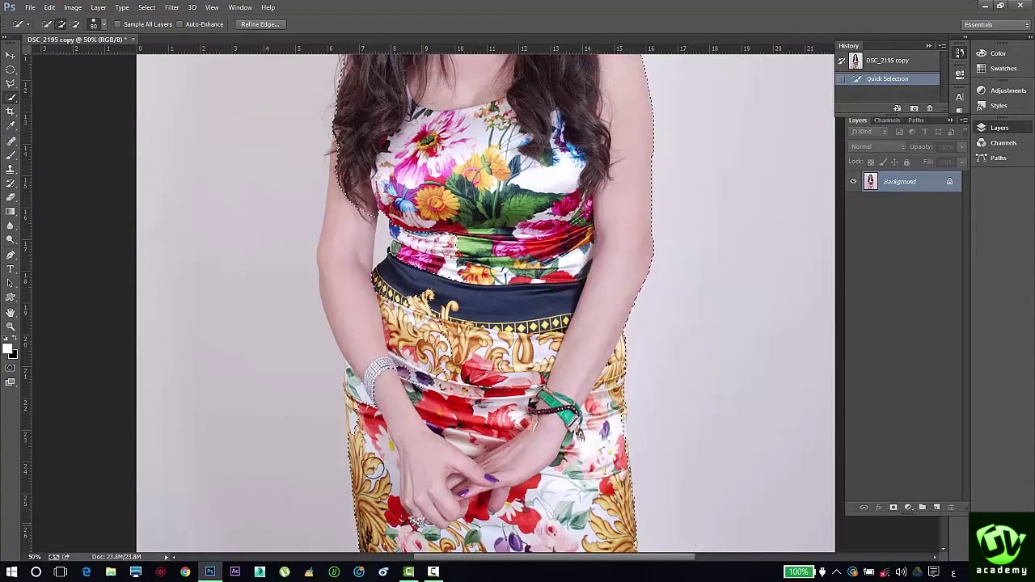
{"action": "mouse_move", "coordinate": [373, 468]}
{"action": "left_mouse_down"}
{"action": "mouse_move", "coordinate": [359, 404]}
{"action": "mouse_move", "coordinate": [367, 346]}
{"action": "left_mouse_up"}
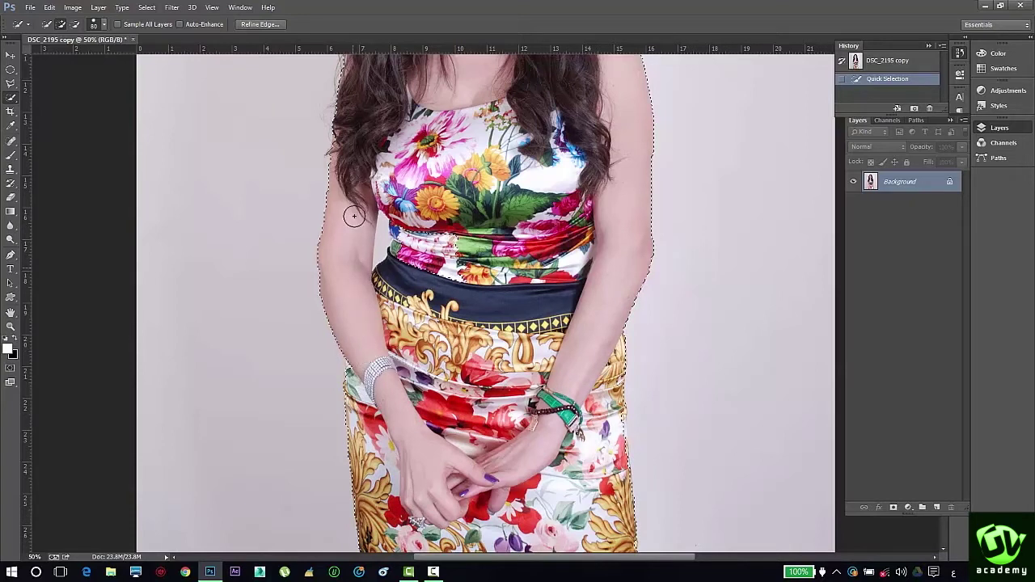
{"action": "left_click", "coordinate": [452, 166]}
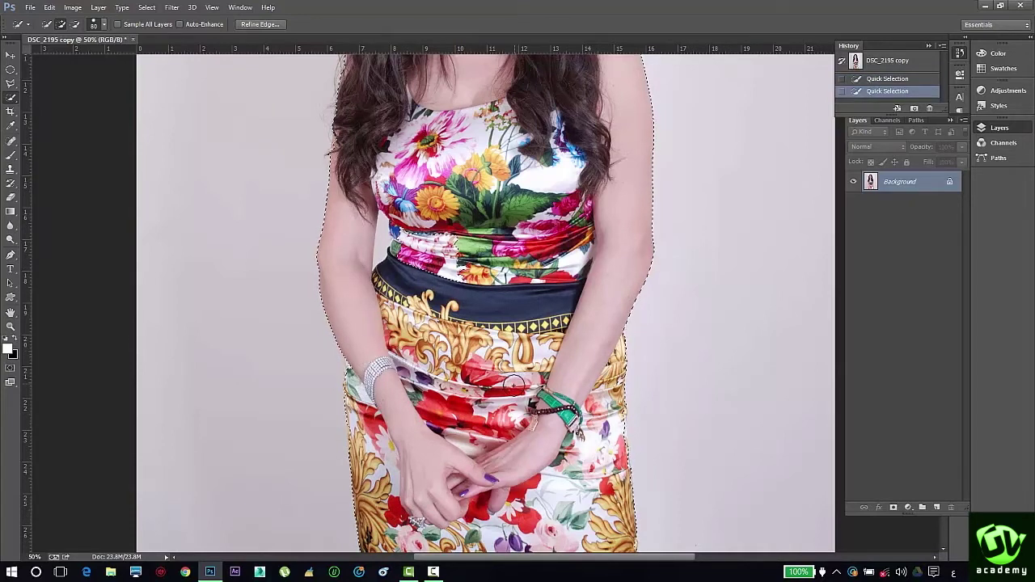
{"action": "left_click_drag", "start_coordinate": [361, 368], "coordinate": [372, 372]}
Reduce the Quick Selection brush to 30 and subtract the backdrop gap between the arm and the waist.
{"action": "key", "text": "ctrl+plus"}
{"action": "key", "text": "ctrl+plus"}
{"action": "key", "text": "ctrl+plus"}
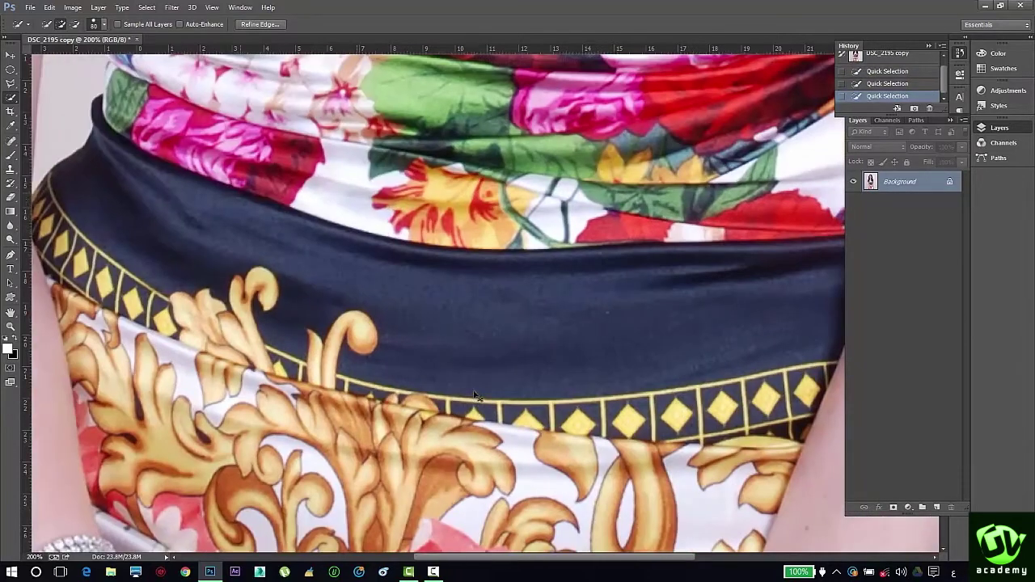
{"action": "mouse_move", "coordinate": [300, 231]}
{"action": "left_mouse_down"}
{"action": "mouse_move", "coordinate": [275, 194]}
{"action": "mouse_move", "coordinate": [368, 153]}
{"action": "mouse_move", "coordinate": [340, 220]}
{"action": "mouse_move", "coordinate": [356, 275]}
{"action": "mouse_move", "coordinate": [582, 281]}
{"action": "left_mouse_up"}
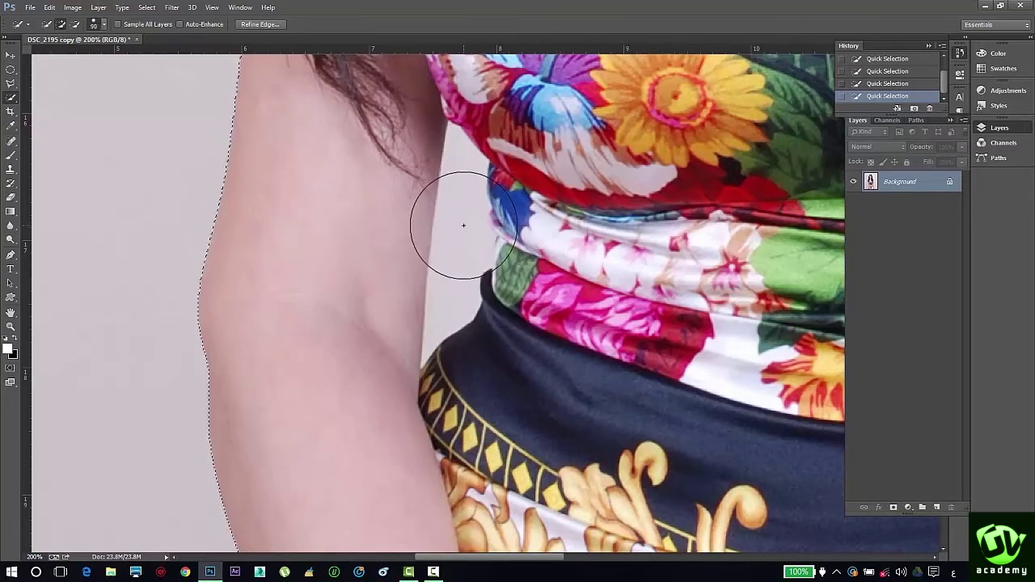
{"action": "key", "text": "bracketleft"}
{"action": "key", "text": "bracketleft"}
{"action": "key", "text": "bracketleft"}
{"action": "key", "text": "bracketleft"}
{"action": "key", "text": "bracketleft"}
{"action": "key", "text": "bracketleft"}
{"action": "key", "text": "bracketleft"}
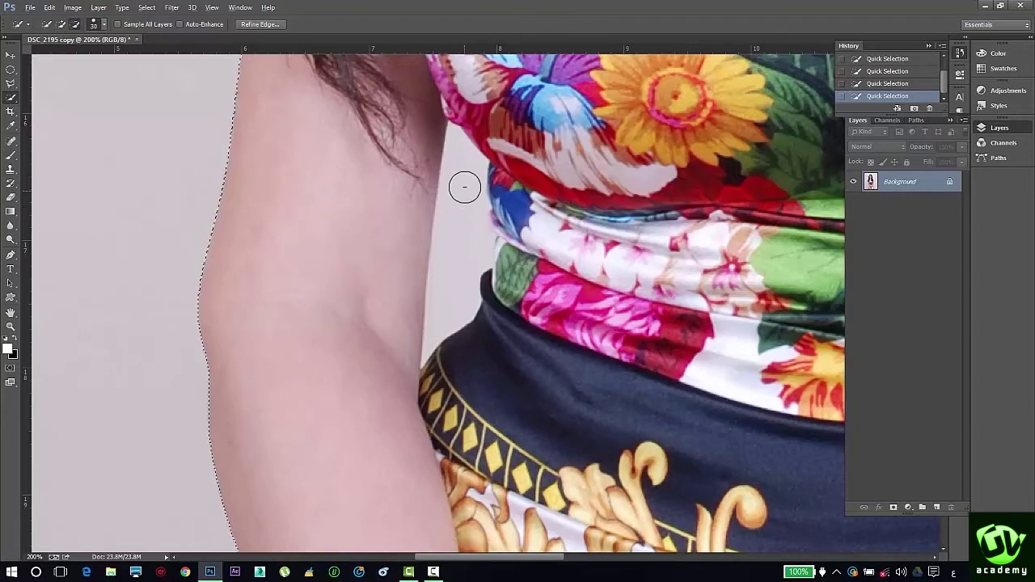
{"action": "mouse_move", "coordinate": [469, 188]}
{"action": "left_mouse_down"}
{"action": "mouse_move", "coordinate": [474, 273]}
{"action": "mouse_move", "coordinate": [439, 331]}
{"action": "mouse_move", "coordinate": [449, 346]}
{"action": "left_mouse_up"}
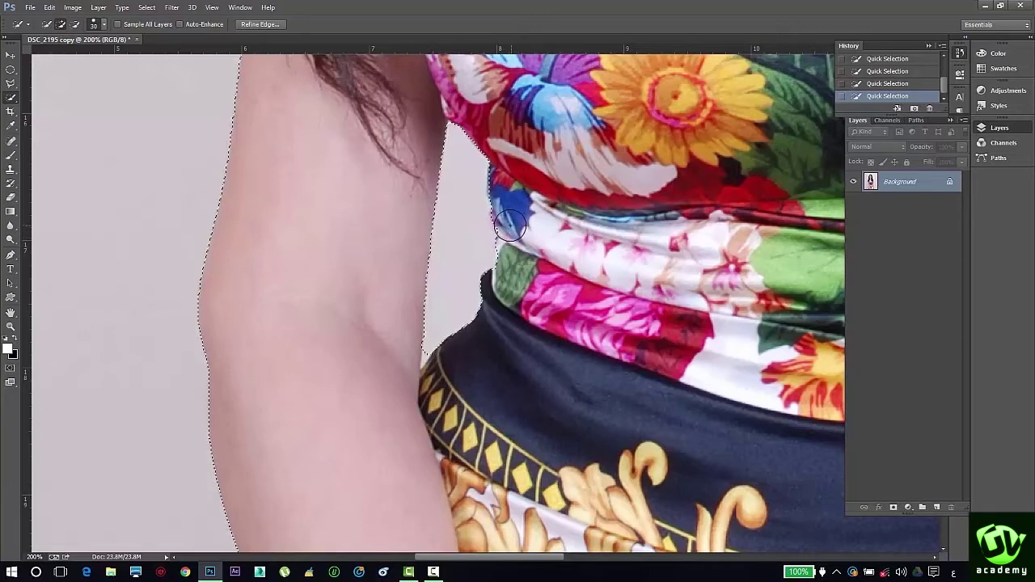
Add the missed strip of the skirt's outer edge below the silver bracelet to the selection.
{"action": "scroll", "coordinate": [513, 226], "scroll_direction": "up", "scroll_amount": 3}
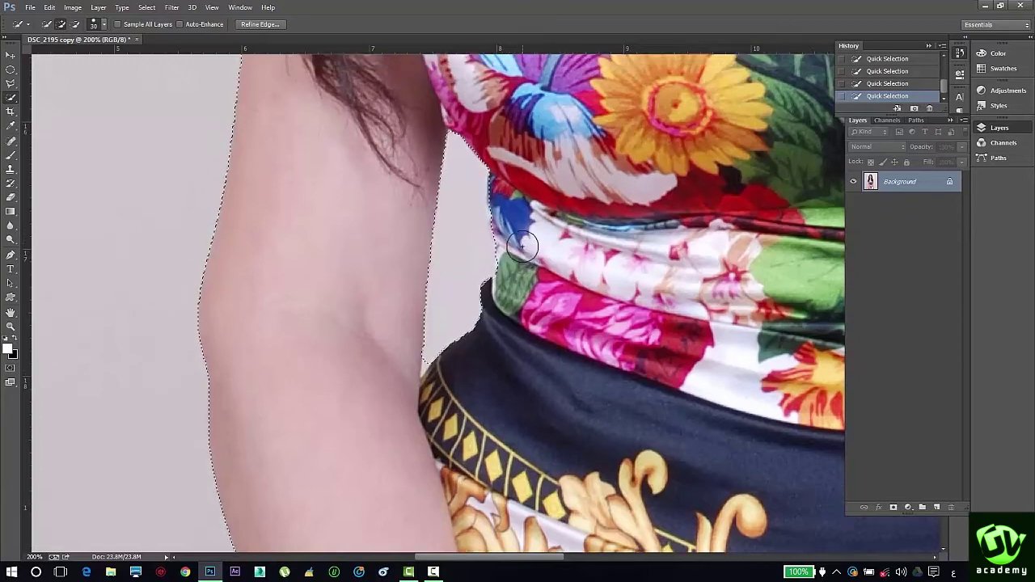
{"action": "scroll", "coordinate": [522, 242], "scroll_direction": "down", "scroll_amount": 10}
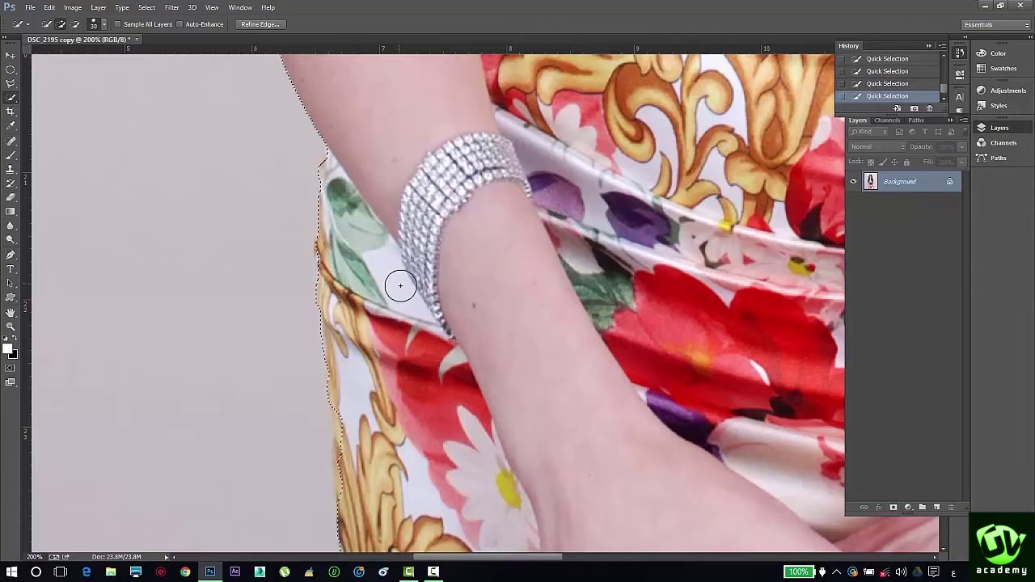
{"action": "left_click_drag", "start_coordinate": [402, 353], "coordinate": [394, 172]}
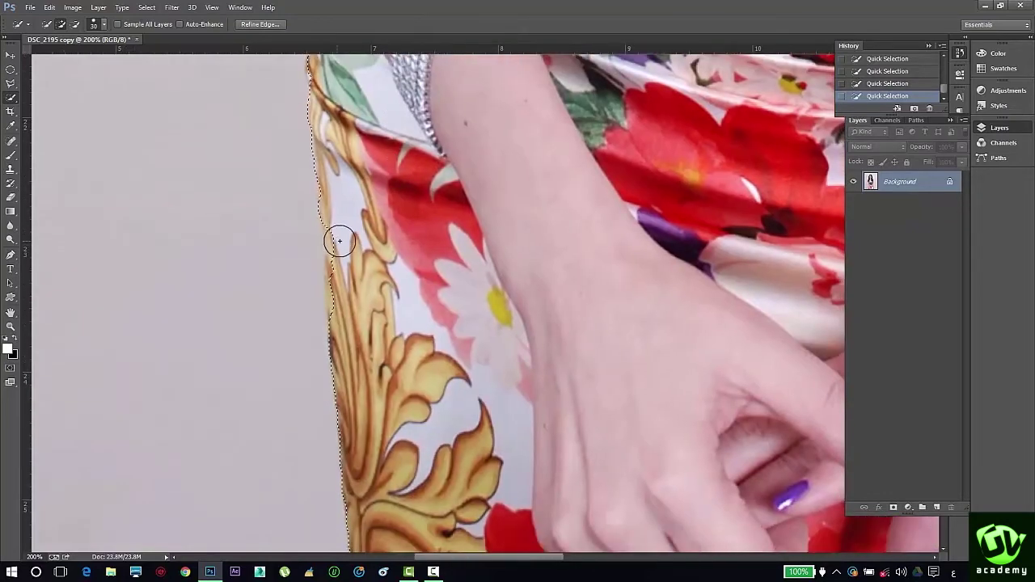
{"action": "left_click_drag", "start_coordinate": [341, 244], "coordinate": [342, 298]}
{"action": "left_click_drag", "start_coordinate": [440, 485], "coordinate": [384, 327]}
Check the selection outline up the opposite side of the skirt, arm and shoulder, ending with the whole photo in view.
{"action": "scroll", "coordinate": [555, 357], "scroll_direction": "right", "scroll_amount": 5}
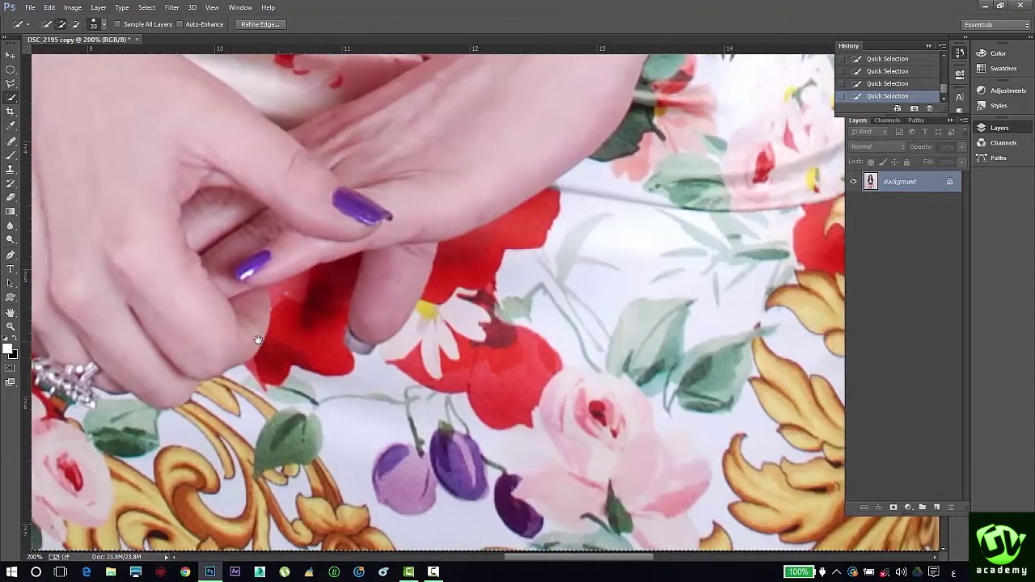
{"action": "scroll", "coordinate": [554, 356], "scroll_direction": "right", "scroll_amount": 4}
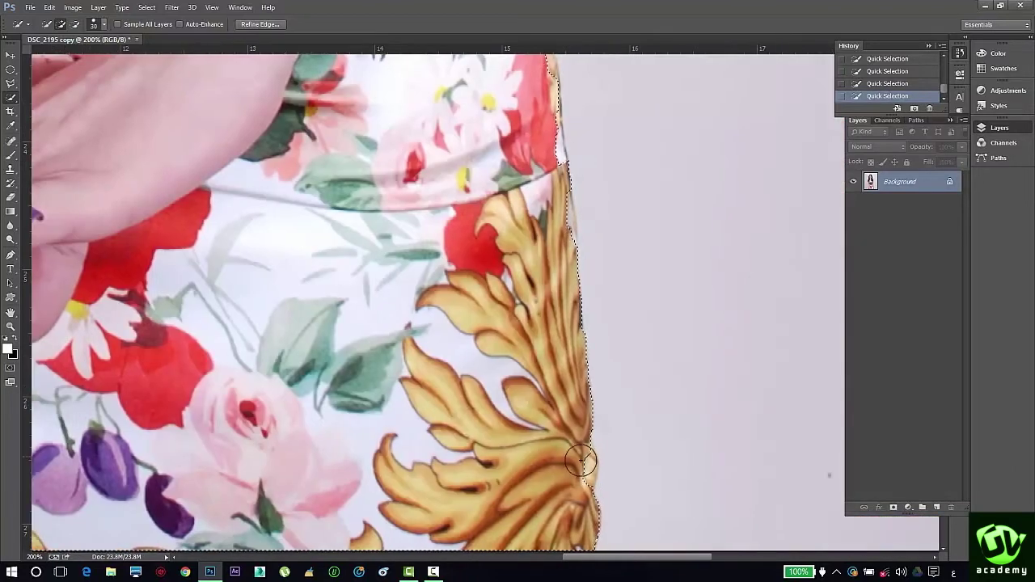
{"action": "scroll", "coordinate": [545, 349], "scroll_direction": "up", "scroll_amount": 3}
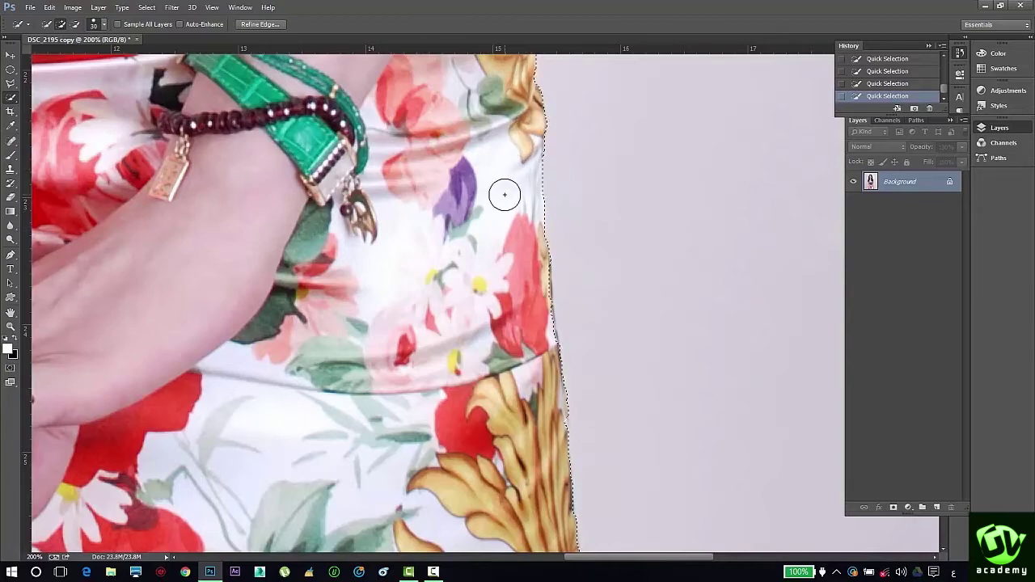
{"action": "left_click_drag", "start_coordinate": [502, 189], "coordinate": [504, 503]}
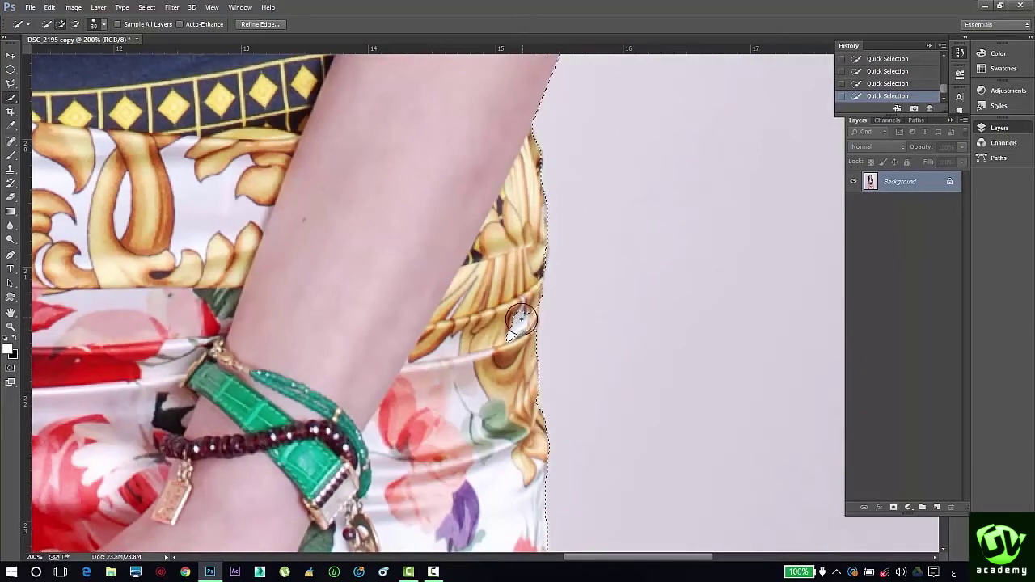
{"action": "left_click_drag", "start_coordinate": [453, 232], "coordinate": [500, 558]}
{"action": "left_click_drag", "start_coordinate": [469, 150], "coordinate": [507, 581]}
{"action": "left_click_drag", "start_coordinate": [517, 162], "coordinate": [558, 558]}
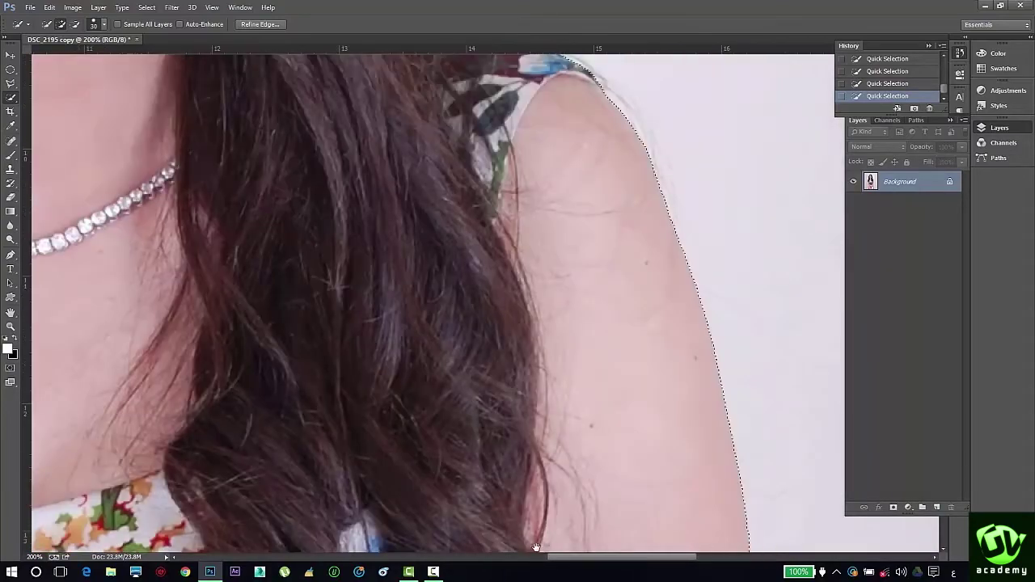
{"action": "left_click_drag", "start_coordinate": [534, 210], "coordinate": [550, 439]}
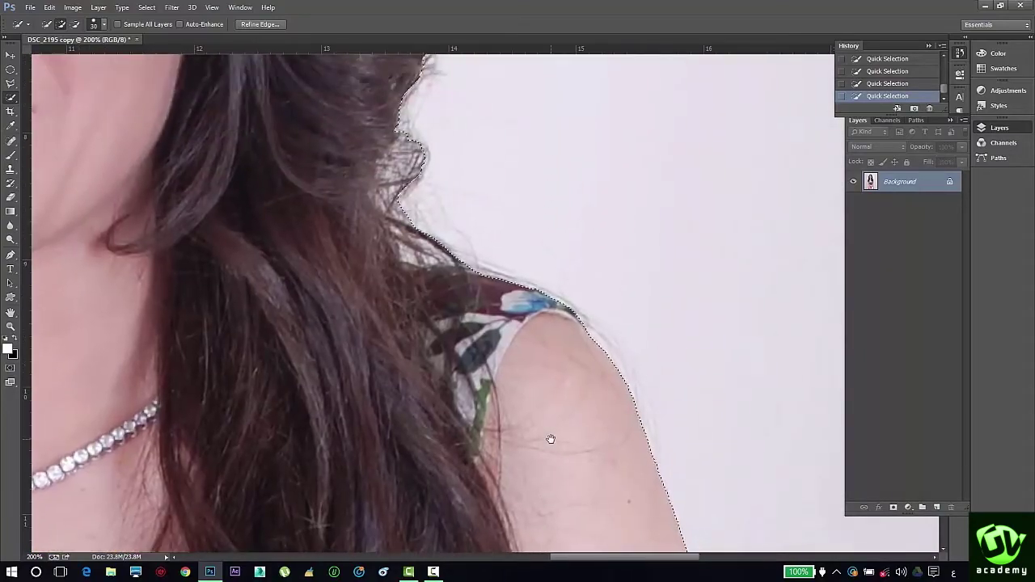
{"action": "key", "text": "ctrl+minus"}
{"action": "key", "text": "ctrl+minus"}
{"action": "key", "text": "ctrl+0"}
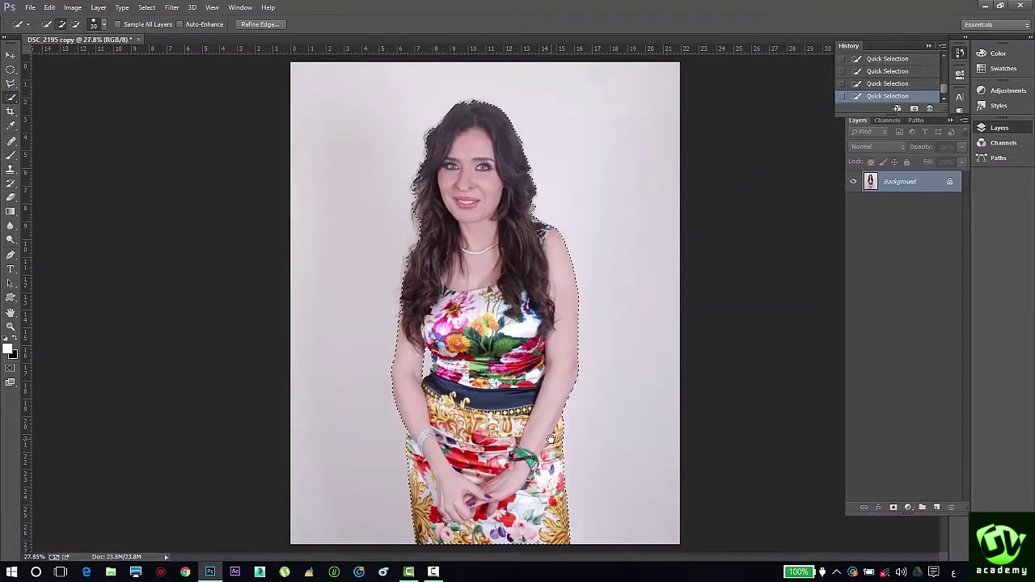
Switch to the Rectangular Marquee tool, open Refine Edge for the selection and keep the Overlay view mode.
{"action": "left_click", "coordinate": [11, 71]}
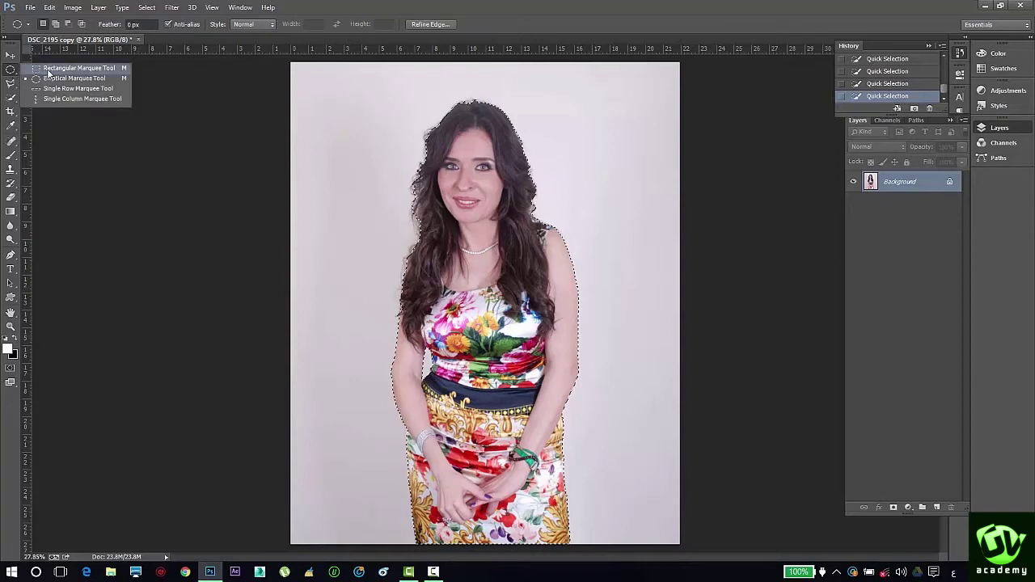
{"action": "left_click", "coordinate": [49, 70]}
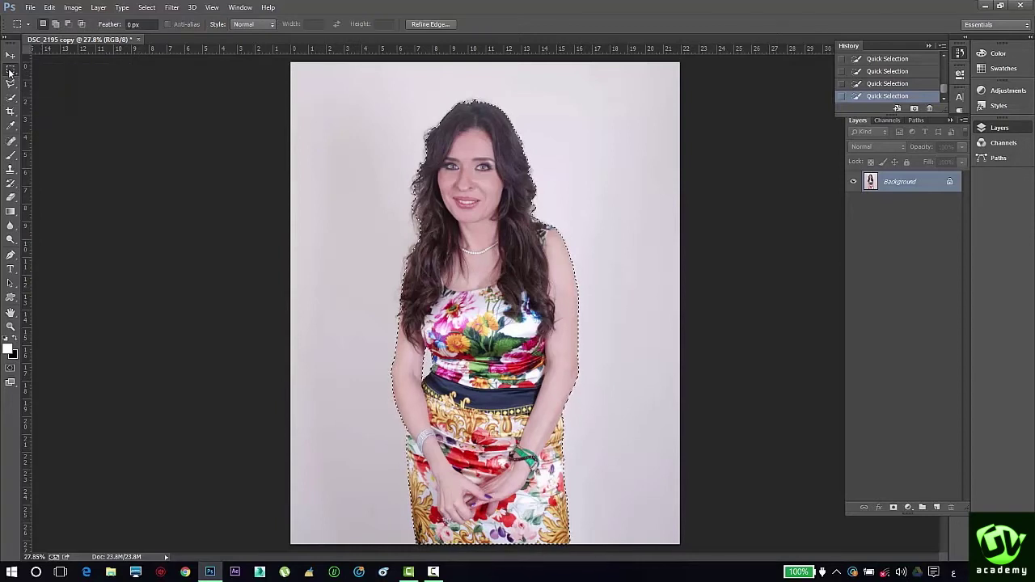
{"action": "left_click", "coordinate": [429, 24]}
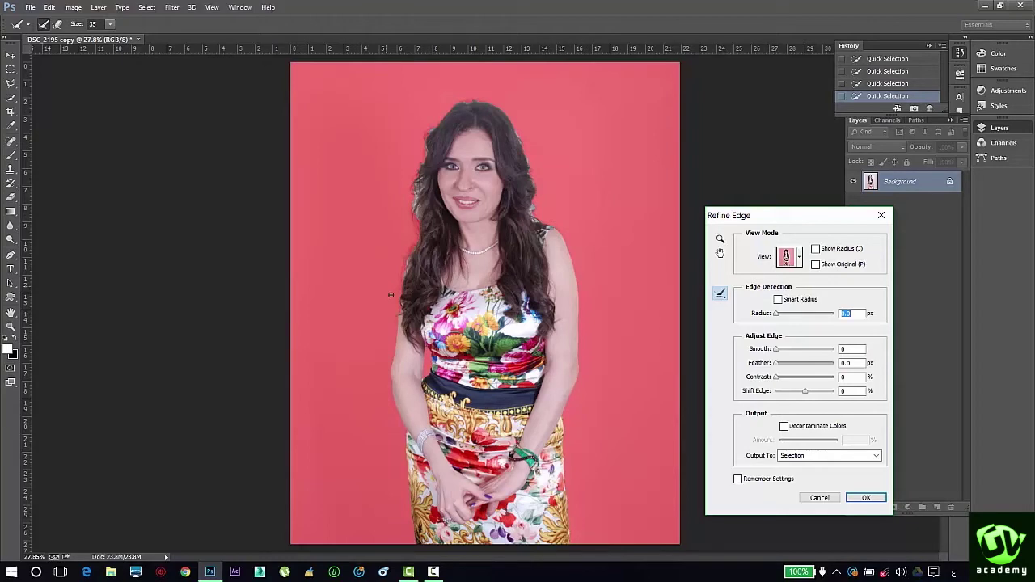
{"action": "left_click", "coordinate": [799, 259]}
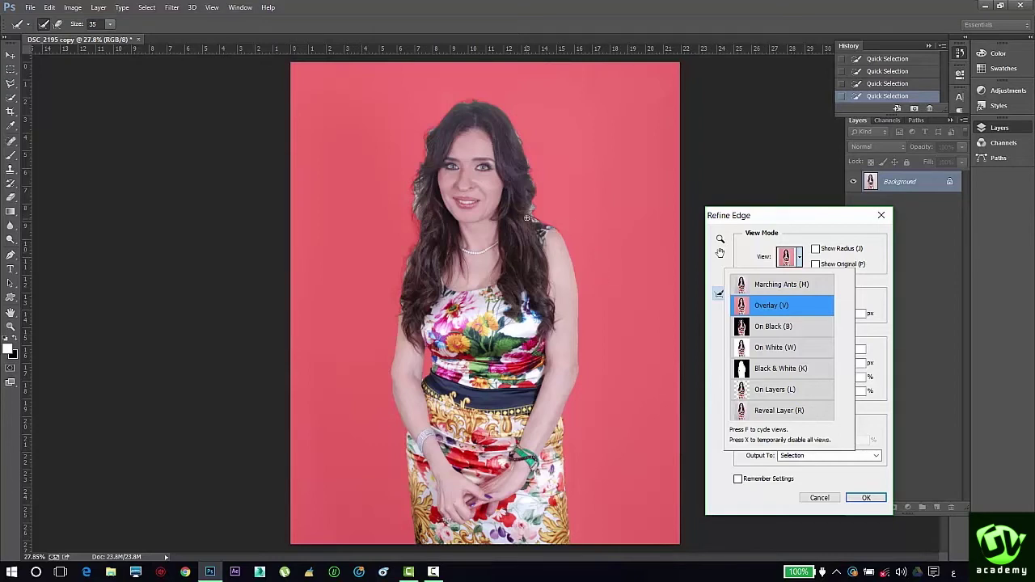
{"action": "left_click", "coordinate": [707, 434]}
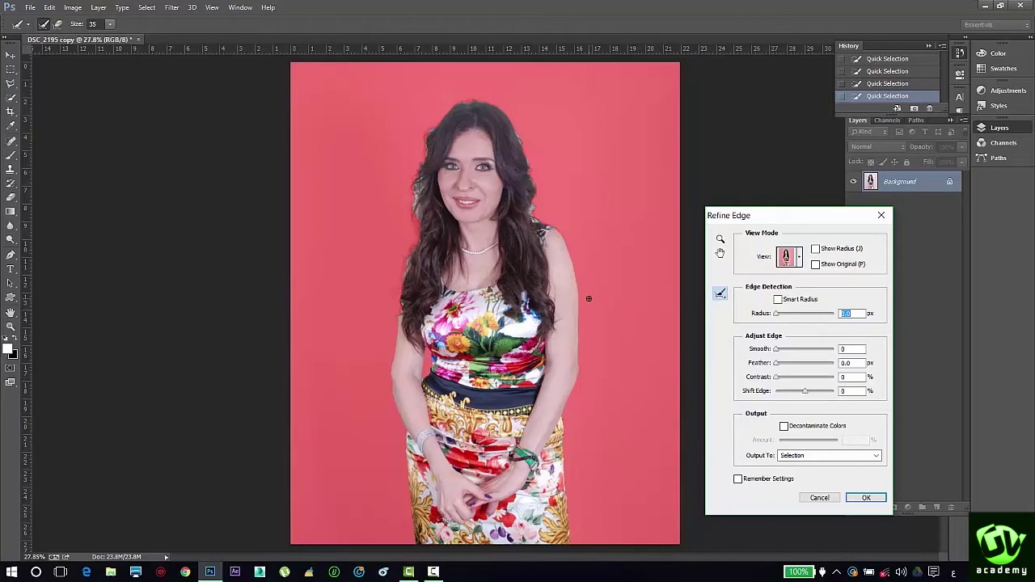
Refine the loose hair edge above the floral shoulder strap with the size 35 Refine Radius brush.
{"action": "key", "text": "ctrl+plus"}
{"action": "key", "text": "ctrl+plus"}
{"action": "key", "text": "ctrl+plus"}
{"action": "key", "text": "ctrl+plus"}
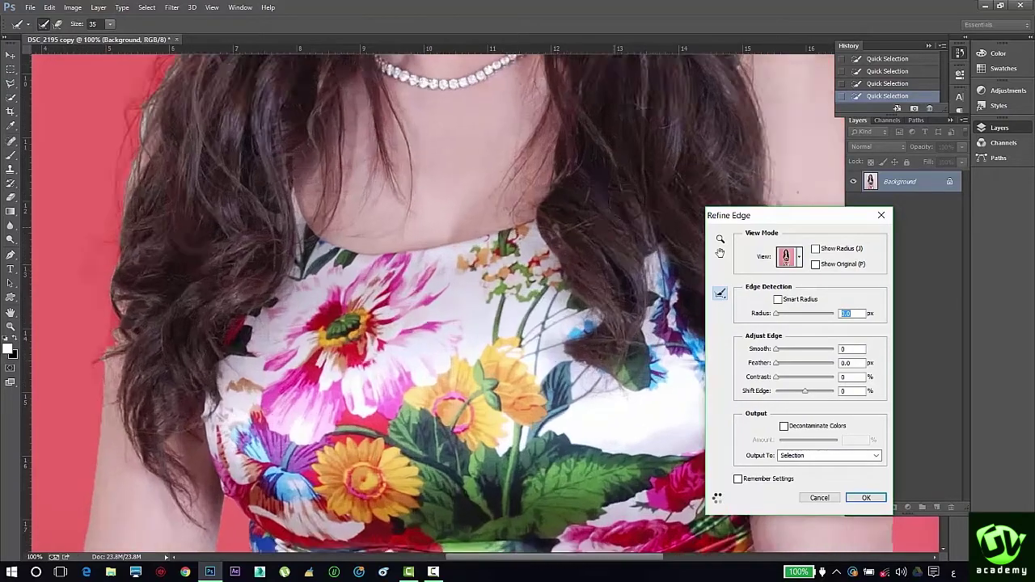
{"action": "key", "text": "ctrl+plus"}
{"action": "left_click_drag", "start_coordinate": [605, 148], "coordinate": [541, 322]}
{"action": "mouse_move", "coordinate": [671, 423]}
{"action": "left_mouse_down"}
{"action": "mouse_move", "coordinate": [724, 550]}
{"action": "mouse_move", "coordinate": [691, 479]}
{"action": "mouse_move", "coordinate": [637, 413]}
{"action": "mouse_move", "coordinate": [611, 415]}
{"action": "mouse_move", "coordinate": [671, 438]}
{"action": "mouse_move", "coordinate": [545, 385]}
{"action": "mouse_move", "coordinate": [479, 382]}
{"action": "mouse_move", "coordinate": [489, 357]}
{"action": "mouse_move", "coordinate": [462, 339]}
{"action": "mouse_move", "coordinate": [460, 317]}
{"action": "mouse_move", "coordinate": [523, 263]}
{"action": "mouse_move", "coordinate": [456, 353]}
{"action": "mouse_move", "coordinate": [510, 308]}
{"action": "mouse_move", "coordinate": [545, 315]}
{"action": "mouse_move", "coordinate": [564, 353]}
{"action": "mouse_move", "coordinate": [611, 370]}
{"action": "mouse_move", "coordinate": [632, 408]}
{"action": "mouse_move", "coordinate": [569, 339]}
{"action": "mouse_move", "coordinate": [507, 357]}
{"action": "mouse_move", "coordinate": [497, 207]}
{"action": "mouse_move", "coordinate": [460, 285]}
{"action": "mouse_move", "coordinate": [495, 234]}
{"action": "mouse_move", "coordinate": [455, 196]}
{"action": "left_mouse_up"}
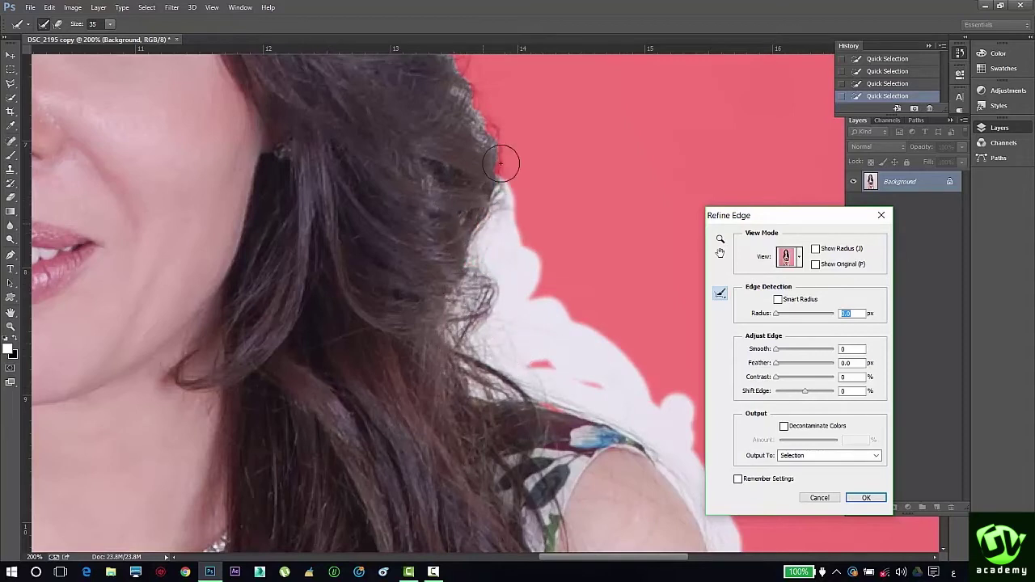
{"action": "mouse_move", "coordinate": [501, 163]}
{"action": "left_mouse_down"}
{"action": "mouse_move", "coordinate": [457, 120]}
{"action": "mouse_move", "coordinate": [484, 90]}
{"action": "mouse_move", "coordinate": [454, 75]}
{"action": "mouse_move", "coordinate": [518, 186]}
{"action": "left_mouse_up"}
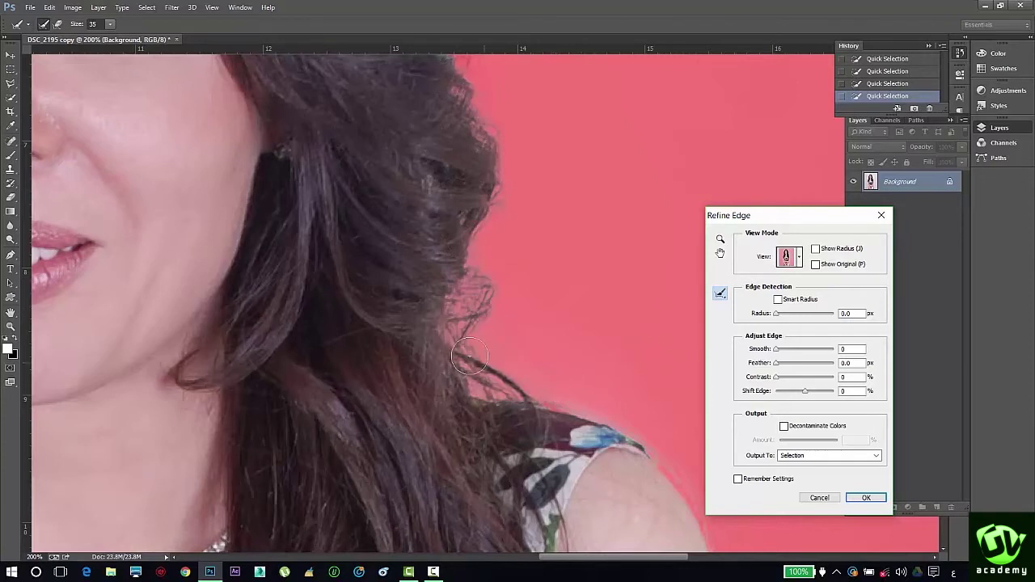
Refine the selection edge along the same shoulder and down the upper arm.
{"action": "scroll", "coordinate": [537, 369], "scroll_direction": "right", "scroll_amount": 5}
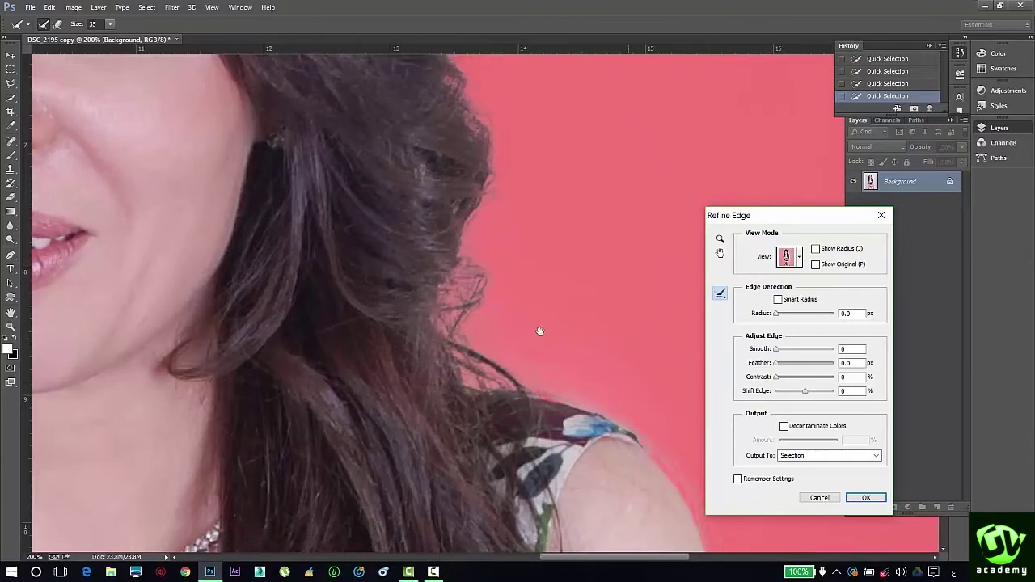
{"action": "scroll", "coordinate": [538, 331], "scroll_direction": "down", "scroll_amount": 5}
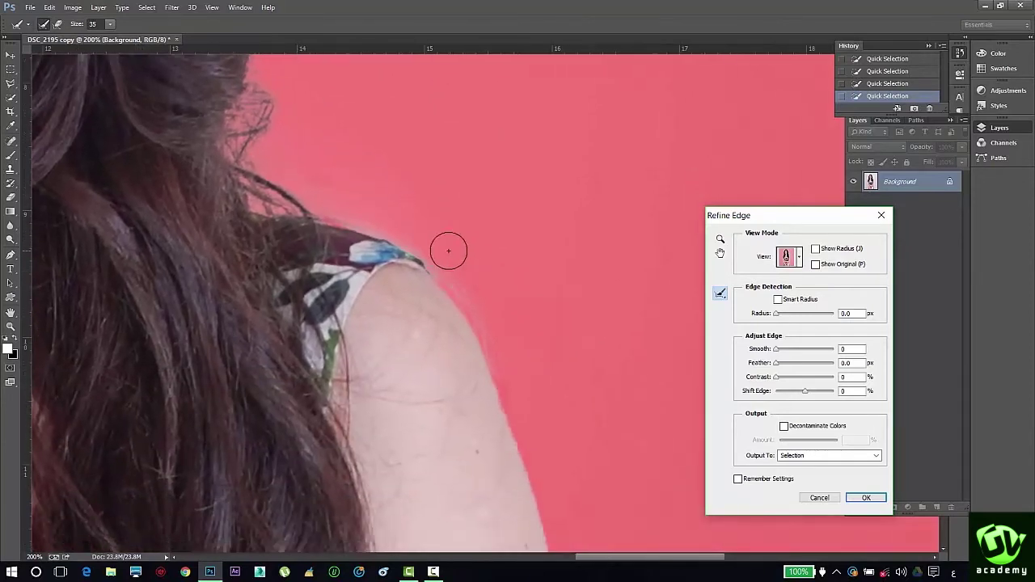
{"action": "mouse_move", "coordinate": [448, 251]}
{"action": "left_mouse_down"}
{"action": "mouse_move", "coordinate": [551, 507]}
{"action": "mouse_move", "coordinate": [531, 423]}
{"action": "mouse_move", "coordinate": [473, 304]}
{"action": "mouse_move", "coordinate": [495, 358]}
{"action": "left_mouse_up"}
{"action": "left_click_drag", "start_coordinate": [611, 439], "coordinate": [548, 231]}
{"action": "mouse_move", "coordinate": [483, 210]}
{"action": "left_mouse_down"}
{"action": "mouse_move", "coordinate": [534, 518]}
{"action": "mouse_move", "coordinate": [580, 459]}
{"action": "mouse_move", "coordinate": [588, 331]}
{"action": "mouse_move", "coordinate": [574, 280]}
{"action": "mouse_move", "coordinate": [557, 350]}
{"action": "mouse_move", "coordinate": [537, 268]}
{"action": "mouse_move", "coordinate": [506, 263]}
{"action": "mouse_move", "coordinate": [568, 332]}
{"action": "left_mouse_up"}
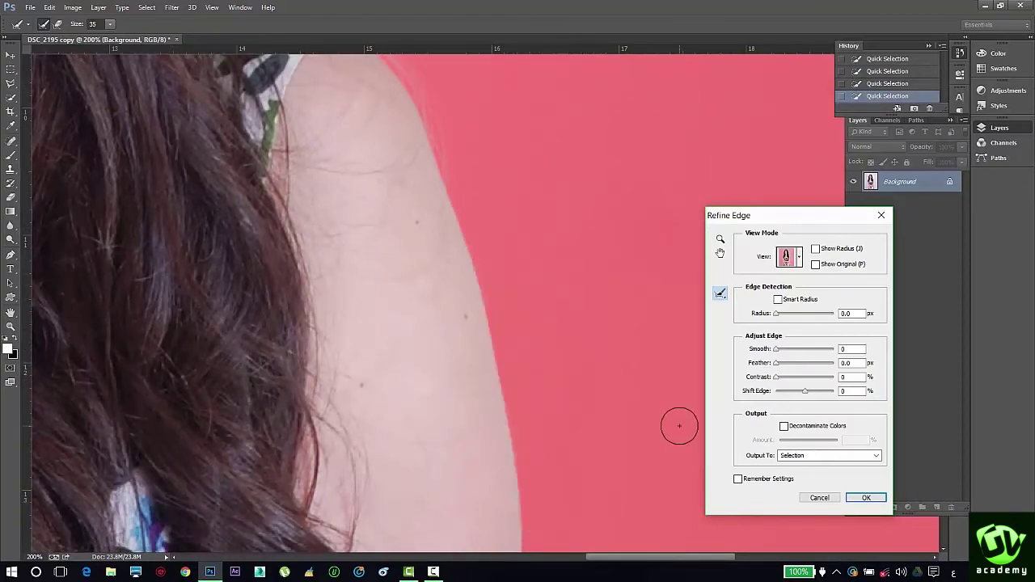
Refine the outer edge of the upper arm and the wavy hair beside the cheek on that side with the Refine Radius brush.
{"action": "left_click_drag", "start_coordinate": [483, 208], "coordinate": [523, 432]}
{"action": "left_click_drag", "start_coordinate": [461, 176], "coordinate": [638, 481]}
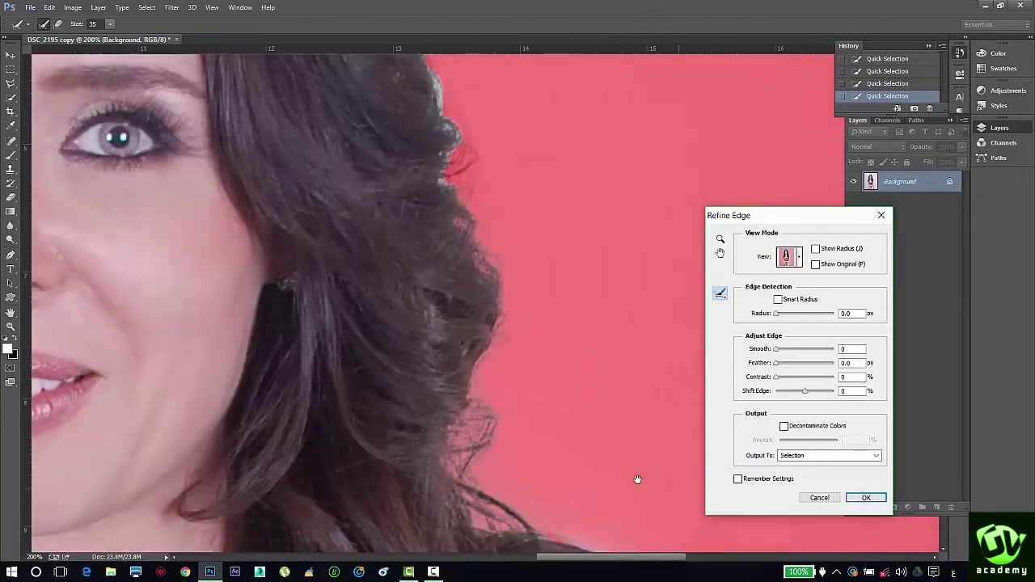
{"action": "left_click_drag", "start_coordinate": [475, 124], "coordinate": [538, 368]}
{"action": "mouse_move", "coordinate": [630, 485]}
{"action": "left_mouse_down"}
{"action": "mouse_move", "coordinate": [578, 468]}
{"action": "mouse_move", "coordinate": [551, 436]}
{"action": "mouse_move", "coordinate": [547, 474]}
{"action": "mouse_move", "coordinate": [607, 437]}
{"action": "mouse_move", "coordinate": [535, 419]}
{"action": "mouse_move", "coordinate": [569, 397]}
{"action": "mouse_move", "coordinate": [496, 446]}
{"action": "mouse_move", "coordinate": [494, 431]}
{"action": "mouse_move", "coordinate": [519, 400]}
{"action": "mouse_move", "coordinate": [515, 362]}
{"action": "mouse_move", "coordinate": [487, 277]}
{"action": "mouse_move", "coordinate": [421, 151]}
{"action": "mouse_move", "coordinate": [408, 91]}
{"action": "left_mouse_up"}
{"action": "mouse_move", "coordinate": [500, 241]}
{"action": "left_mouse_down"}
{"action": "mouse_move", "coordinate": [531, 263]}
{"action": "mouse_move", "coordinate": [487, 178]}
{"action": "mouse_move", "coordinate": [456, 217]}
{"action": "left_mouse_up"}
{"action": "mouse_move", "coordinate": [547, 330]}
{"action": "left_mouse_down"}
{"action": "mouse_move", "coordinate": [562, 398]}
{"action": "mouse_move", "coordinate": [614, 373]}
{"action": "mouse_move", "coordinate": [618, 349]}
{"action": "mouse_move", "coordinate": [575, 381]}
{"action": "mouse_move", "coordinate": [555, 428]}
{"action": "left_mouse_up"}
Refine the hair edge over the crown of the head from one side to the other.
{"action": "left_click_drag", "start_coordinate": [582, 313], "coordinate": [646, 417]}
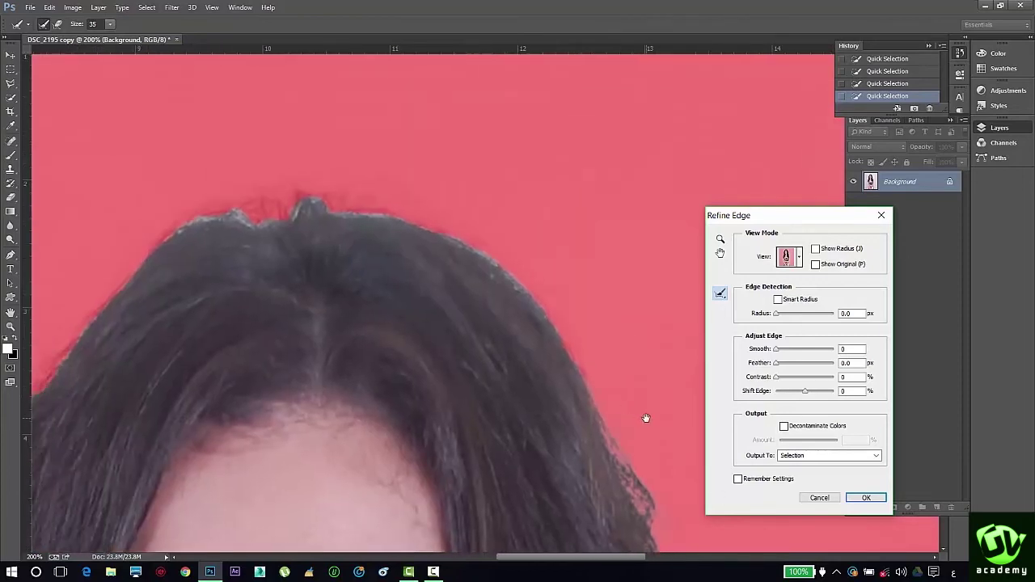
{"action": "mouse_move", "coordinate": [635, 362]}
{"action": "left_mouse_down"}
{"action": "mouse_move", "coordinate": [591, 369]}
{"action": "mouse_move", "coordinate": [566, 297]}
{"action": "mouse_move", "coordinate": [595, 298]}
{"action": "mouse_move", "coordinate": [616, 317]}
{"action": "mouse_move", "coordinate": [590, 333]}
{"action": "mouse_move", "coordinate": [571, 326]}
{"action": "mouse_move", "coordinate": [500, 253]}
{"action": "mouse_move", "coordinate": [397, 214]}
{"action": "mouse_move", "coordinate": [458, 211]}
{"action": "mouse_move", "coordinate": [367, 207]}
{"action": "mouse_move", "coordinate": [364, 191]}
{"action": "mouse_move", "coordinate": [388, 195]}
{"action": "mouse_move", "coordinate": [341, 184]}
{"action": "mouse_move", "coordinate": [289, 194]}
{"action": "mouse_move", "coordinate": [348, 199]}
{"action": "mouse_move", "coordinate": [329, 202]}
{"action": "mouse_move", "coordinate": [265, 185]}
{"action": "mouse_move", "coordinate": [300, 201]}
{"action": "mouse_move", "coordinate": [237, 209]}
{"action": "mouse_move", "coordinate": [211, 200]}
{"action": "mouse_move", "coordinate": [244, 195]}
{"action": "mouse_move", "coordinate": [182, 213]}
{"action": "mouse_move", "coordinate": [124, 261]}
{"action": "mouse_move", "coordinate": [37, 375]}
{"action": "left_mouse_up"}
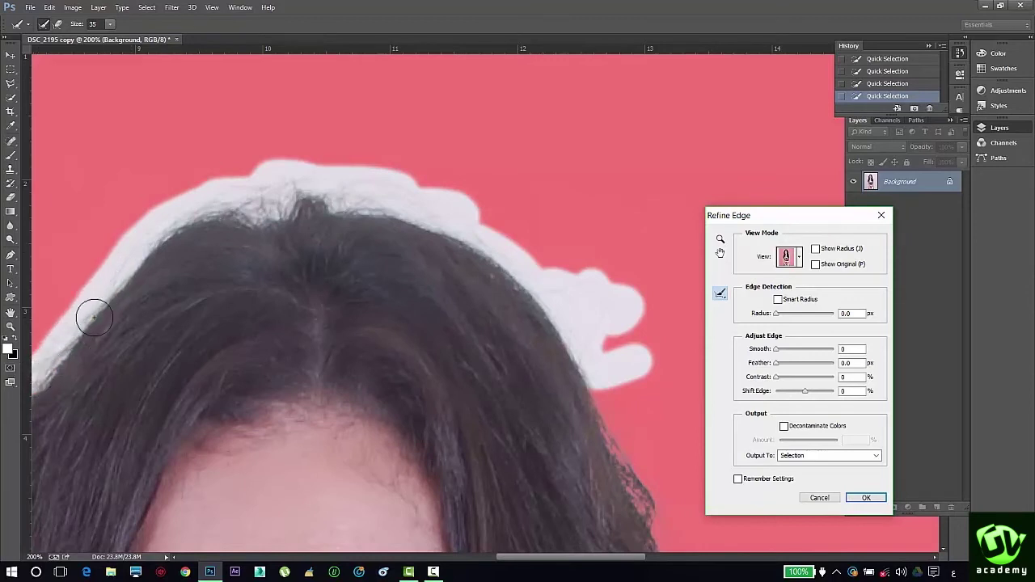
{"action": "left_click_drag", "start_coordinate": [228, 194], "coordinate": [249, 214]}
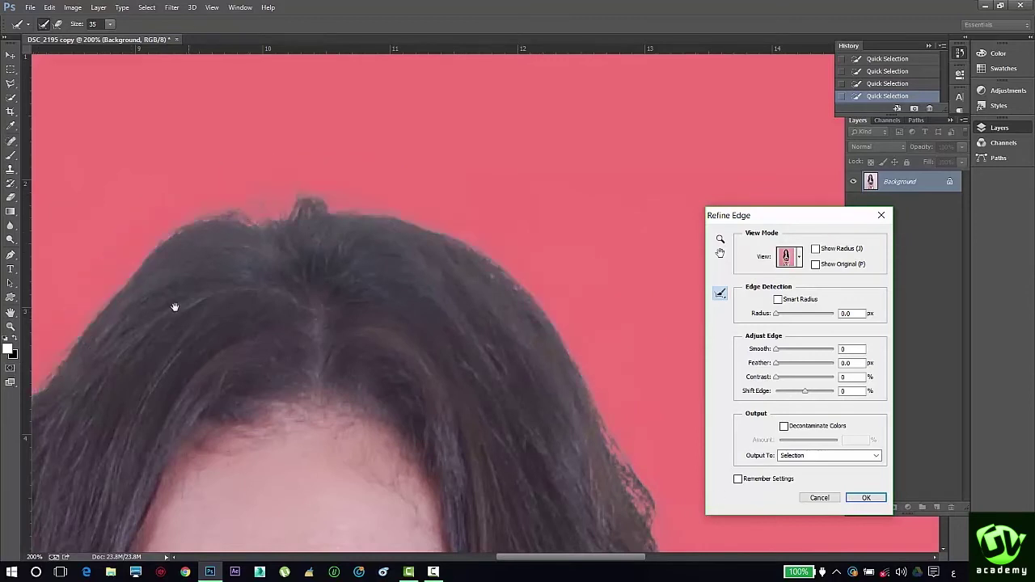
Refine the loose curls beside the eye and cheek on the opposite side of the face.
{"action": "mouse_move", "coordinate": [175, 307]}
{"action": "left_mouse_down"}
{"action": "mouse_move", "coordinate": [453, 171]}
{"action": "mouse_move", "coordinate": [526, 106]}
{"action": "left_mouse_up"}
{"action": "mouse_move", "coordinate": [342, 122]}
{"action": "left_mouse_down"}
{"action": "mouse_move", "coordinate": [373, 201]}
{"action": "mouse_move", "coordinate": [309, 261]}
{"action": "mouse_move", "coordinate": [341, 167]}
{"action": "mouse_move", "coordinate": [325, 191]}
{"action": "mouse_move", "coordinate": [350, 166]}
{"action": "mouse_move", "coordinate": [359, 173]}
{"action": "mouse_move", "coordinate": [321, 183]}
{"action": "mouse_move", "coordinate": [262, 248]}
{"action": "mouse_move", "coordinate": [299, 236]}
{"action": "mouse_move", "coordinate": [303, 300]}
{"action": "mouse_move", "coordinate": [324, 279]}
{"action": "mouse_move", "coordinate": [329, 393]}
{"action": "mouse_move", "coordinate": [296, 459]}
{"action": "mouse_move", "coordinate": [287, 395]}
{"action": "mouse_move", "coordinate": [314, 329]}
{"action": "mouse_move", "coordinate": [301, 408]}
{"action": "mouse_move", "coordinate": [296, 392]}
{"action": "mouse_move", "coordinate": [240, 409]}
{"action": "mouse_move", "coordinate": [254, 350]}
{"action": "mouse_move", "coordinate": [250, 465]}
{"action": "mouse_move", "coordinate": [262, 487]}
{"action": "mouse_move", "coordinate": [284, 468]}
{"action": "mouse_move", "coordinate": [266, 502]}
{"action": "mouse_move", "coordinate": [262, 491]}
{"action": "mouse_move", "coordinate": [319, 451]}
{"action": "mouse_move", "coordinate": [419, 255]}
{"action": "mouse_move", "coordinate": [419, 133]}
{"action": "left_mouse_up"}
{"action": "mouse_move", "coordinate": [320, 171]}
{"action": "left_mouse_down"}
{"action": "mouse_move", "coordinate": [409, 223]}
{"action": "mouse_move", "coordinate": [343, 335]}
{"action": "mouse_move", "coordinate": [331, 265]}
{"action": "mouse_move", "coordinate": [306, 251]}
{"action": "mouse_move", "coordinate": [268, 369]}
{"action": "mouse_move", "coordinate": [385, 280]}
{"action": "left_mouse_up"}
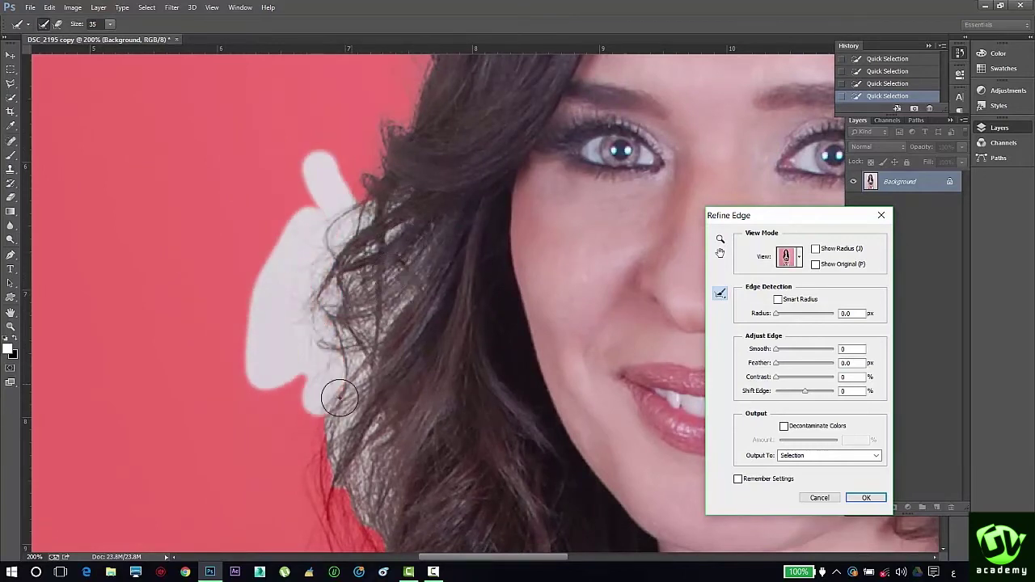
{"action": "mouse_move", "coordinate": [312, 440]}
{"action": "left_mouse_down"}
{"action": "mouse_move", "coordinate": [332, 456]}
{"action": "mouse_move", "coordinate": [358, 453]}
{"action": "mouse_move", "coordinate": [318, 508]}
{"action": "mouse_move", "coordinate": [382, 487]}
{"action": "mouse_move", "coordinate": [371, 516]}
{"action": "mouse_move", "coordinate": [322, 547]}
{"action": "left_mouse_up"}
{"action": "mouse_move", "coordinate": [336, 479]}
{"action": "left_mouse_down"}
{"action": "mouse_move", "coordinate": [254, 512]}
{"action": "mouse_move", "coordinate": [262, 527]}
{"action": "mouse_move", "coordinate": [194, 490]}
{"action": "mouse_move", "coordinate": [257, 485]}
{"action": "left_mouse_up"}
Refine the stray hair strands on that side from chin level down past the neck to the shoulder.
{"action": "mouse_move", "coordinate": [264, 434]}
{"action": "left_mouse_down"}
{"action": "mouse_move", "coordinate": [294, 386]}
{"action": "mouse_move", "coordinate": [302, 474]}
{"action": "mouse_move", "coordinate": [257, 448]}
{"action": "mouse_move", "coordinate": [317, 388]}
{"action": "mouse_move", "coordinate": [317, 300]}
{"action": "mouse_move", "coordinate": [288, 161]}
{"action": "left_mouse_up"}
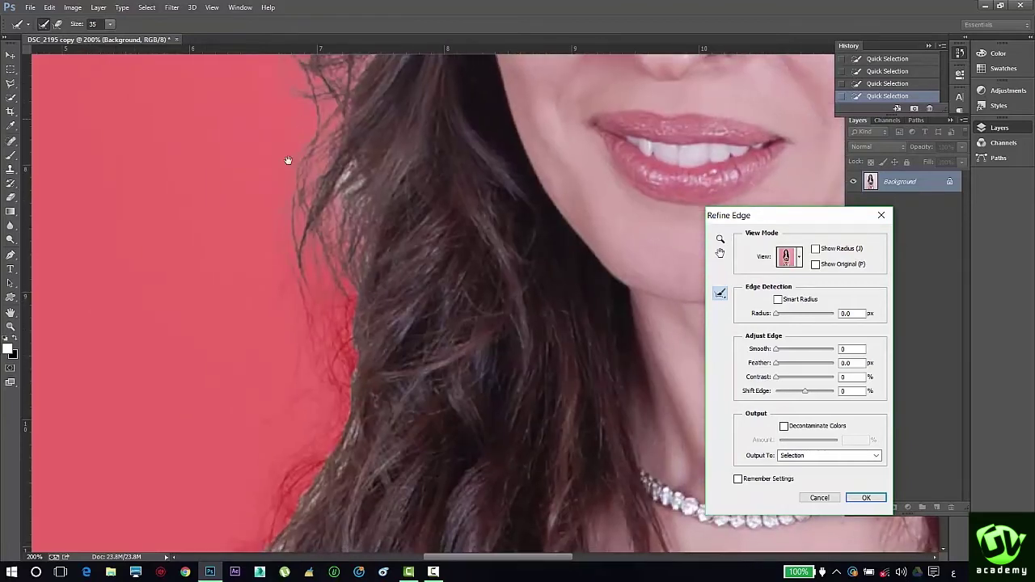
{"action": "left_click_drag", "start_coordinate": [257, 212], "coordinate": [361, 178]}
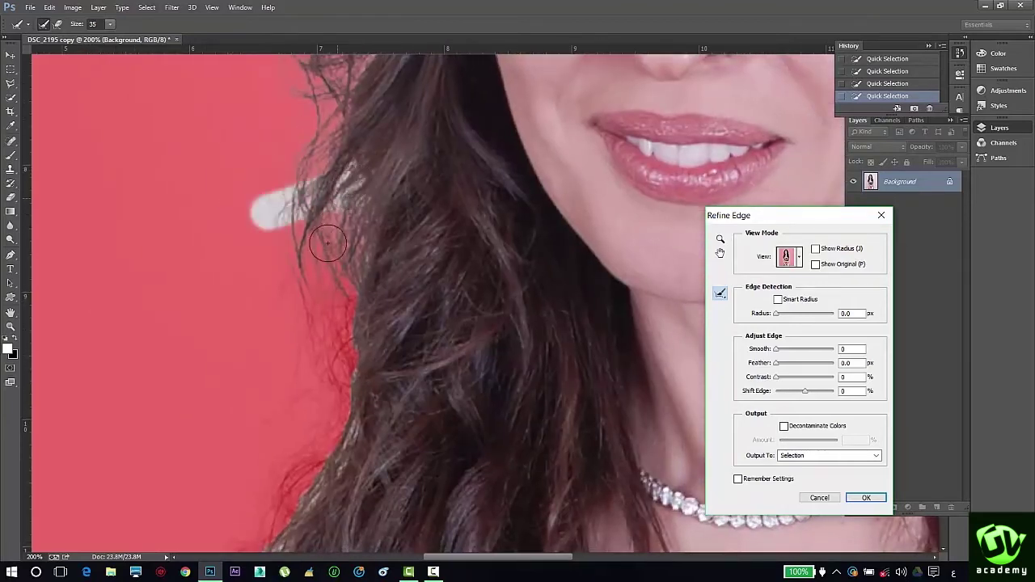
{"action": "left_click_drag", "start_coordinate": [327, 243], "coordinate": [322, 255]}
{"action": "left_click_drag", "start_coordinate": [311, 301], "coordinate": [328, 165]}
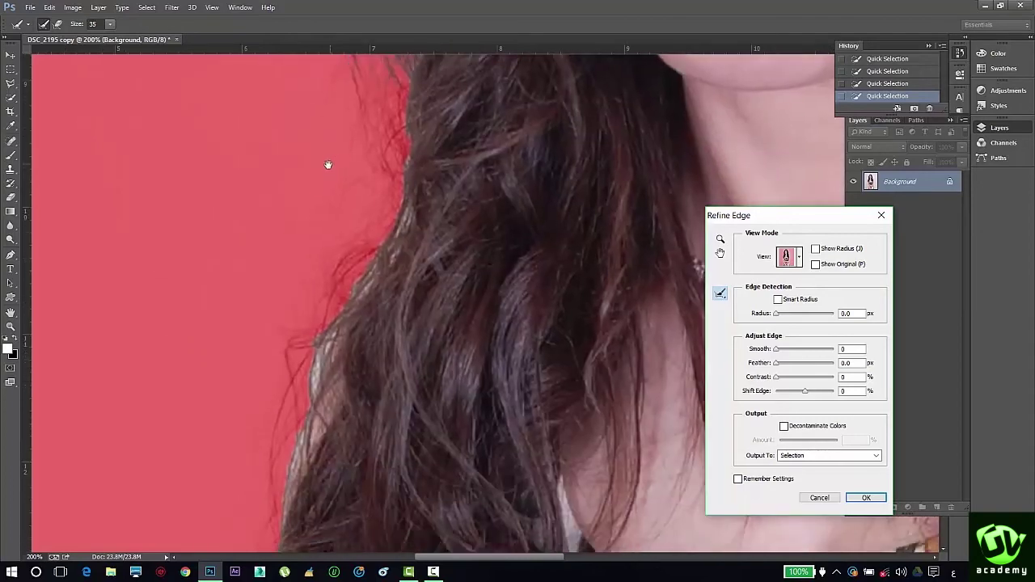
{"action": "mouse_move", "coordinate": [288, 68]}
{"action": "left_mouse_down"}
{"action": "mouse_move", "coordinate": [396, 108]}
{"action": "mouse_move", "coordinate": [419, 101]}
{"action": "mouse_move", "coordinate": [383, 79]}
{"action": "mouse_move", "coordinate": [351, 93]}
{"action": "mouse_move", "coordinate": [338, 65]}
{"action": "mouse_move", "coordinate": [353, 111]}
{"action": "mouse_move", "coordinate": [302, 161]}
{"action": "mouse_move", "coordinate": [392, 162]}
{"action": "mouse_move", "coordinate": [379, 122]}
{"action": "mouse_move", "coordinate": [343, 205]}
{"action": "mouse_move", "coordinate": [362, 248]}
{"action": "mouse_move", "coordinate": [424, 192]}
{"action": "mouse_move", "coordinate": [377, 251]}
{"action": "mouse_move", "coordinate": [404, 238]}
{"action": "mouse_move", "coordinate": [387, 216]}
{"action": "mouse_move", "coordinate": [309, 330]}
{"action": "mouse_move", "coordinate": [307, 363]}
{"action": "mouse_move", "coordinate": [338, 351]}
{"action": "mouse_move", "coordinate": [304, 408]}
{"action": "mouse_move", "coordinate": [305, 454]}
{"action": "mouse_move", "coordinate": [332, 406]}
{"action": "mouse_move", "coordinate": [269, 517]}
{"action": "mouse_move", "coordinate": [290, 313]}
{"action": "mouse_move", "coordinate": [289, 397]}
{"action": "mouse_move", "coordinate": [307, 295]}
{"action": "mouse_move", "coordinate": [352, 221]}
{"action": "mouse_move", "coordinate": [338, 248]}
{"action": "mouse_move", "coordinate": [288, 289]}
{"action": "mouse_move", "coordinate": [288, 221]}
{"action": "mouse_move", "coordinate": [268, 207]}
{"action": "mouse_move", "coordinate": [257, 482]}
{"action": "mouse_move", "coordinate": [271, 460]}
{"action": "mouse_move", "coordinate": [248, 314]}
{"action": "mouse_move", "coordinate": [304, 121]}
{"action": "mouse_move", "coordinate": [232, 218]}
{"action": "mouse_move", "coordinate": [236, 169]}
{"action": "mouse_move", "coordinate": [260, 186]}
{"action": "mouse_move", "coordinate": [218, 271]}
{"action": "left_mouse_up"}
Refine the edge of the lower curls hanging beside the chest, down to where they meet the upper arm.
{"action": "left_click_drag", "start_coordinate": [221, 312], "coordinate": [294, 99]}
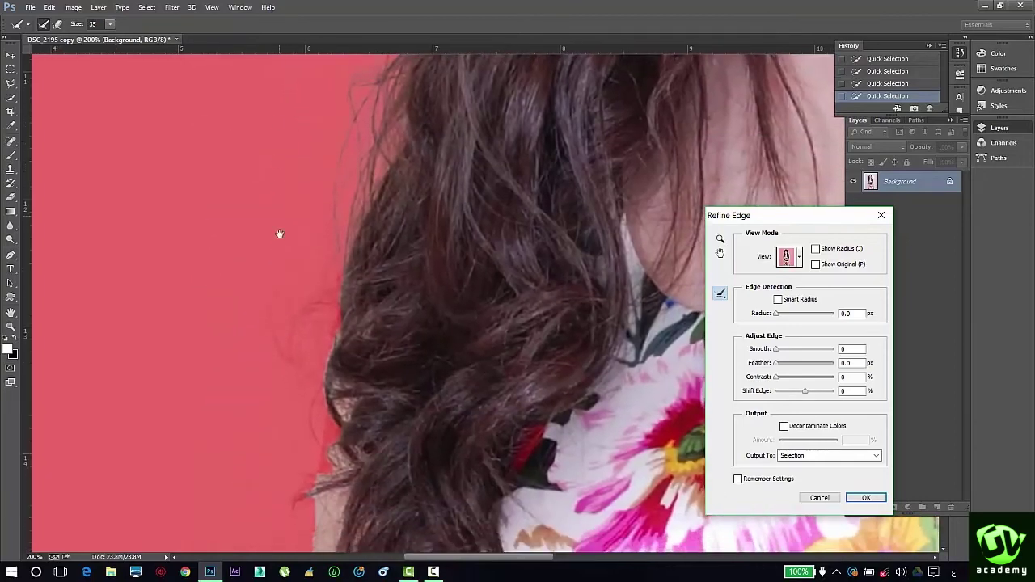
{"action": "mouse_move", "coordinate": [292, 156]}
{"action": "left_mouse_down"}
{"action": "mouse_move", "coordinate": [337, 293]}
{"action": "mouse_move", "coordinate": [279, 263]}
{"action": "mouse_move", "coordinate": [298, 321]}
{"action": "mouse_move", "coordinate": [283, 331]}
{"action": "mouse_move", "coordinate": [337, 300]}
{"action": "mouse_move", "coordinate": [301, 440]}
{"action": "mouse_move", "coordinate": [316, 417]}
{"action": "mouse_move", "coordinate": [334, 420]}
{"action": "mouse_move", "coordinate": [312, 490]}
{"action": "left_mouse_up"}
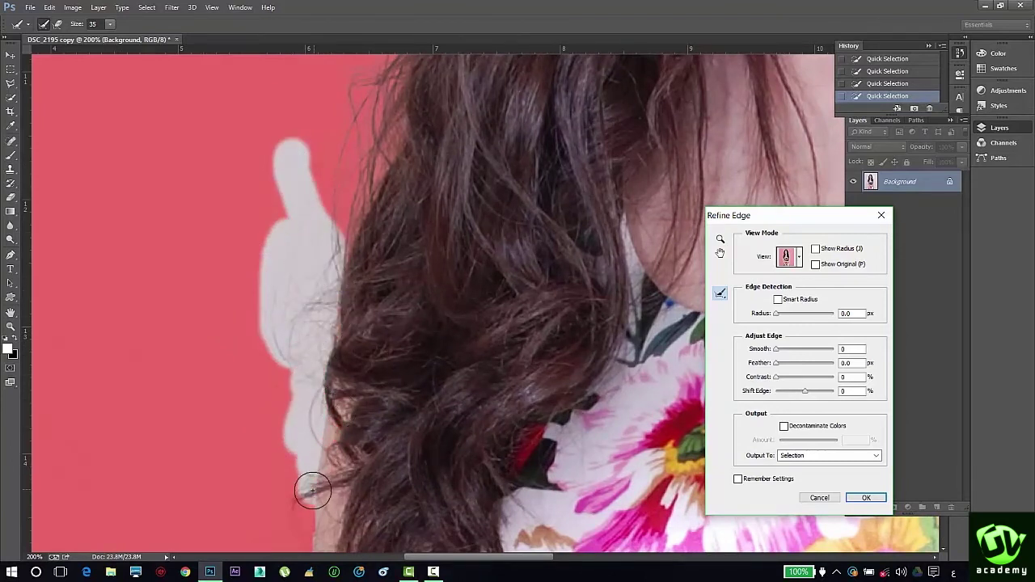
{"action": "mouse_move", "coordinate": [319, 441]}
{"action": "left_mouse_down"}
{"action": "mouse_move", "coordinate": [283, 512]}
{"action": "mouse_move", "coordinate": [294, 505]}
{"action": "mouse_move", "coordinate": [303, 548]}
{"action": "left_mouse_up"}
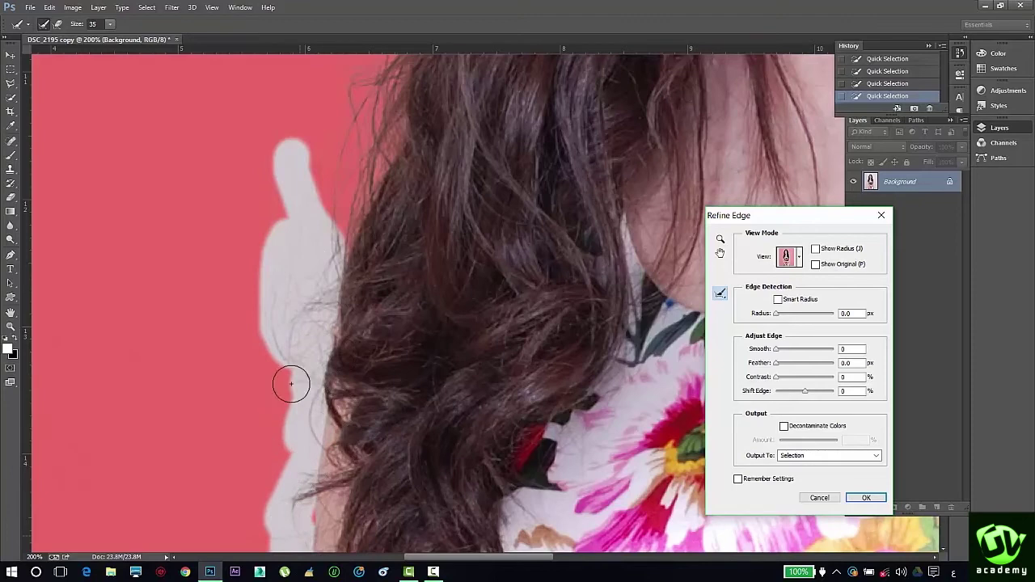
{"action": "mouse_move", "coordinate": [291, 384]}
{"action": "left_mouse_down"}
{"action": "mouse_move", "coordinate": [277, 308]}
{"action": "mouse_move", "coordinate": [280, 224]}
{"action": "mouse_move", "coordinate": [316, 143]}
{"action": "mouse_move", "coordinate": [320, 225]}
{"action": "mouse_move", "coordinate": [358, 338]}
{"action": "left_mouse_up"}
Refine the outer edge of the arm below the curls and the backdrop gap between the arm and the waist.
{"action": "left_click_drag", "start_coordinate": [341, 418], "coordinate": [384, 116]}
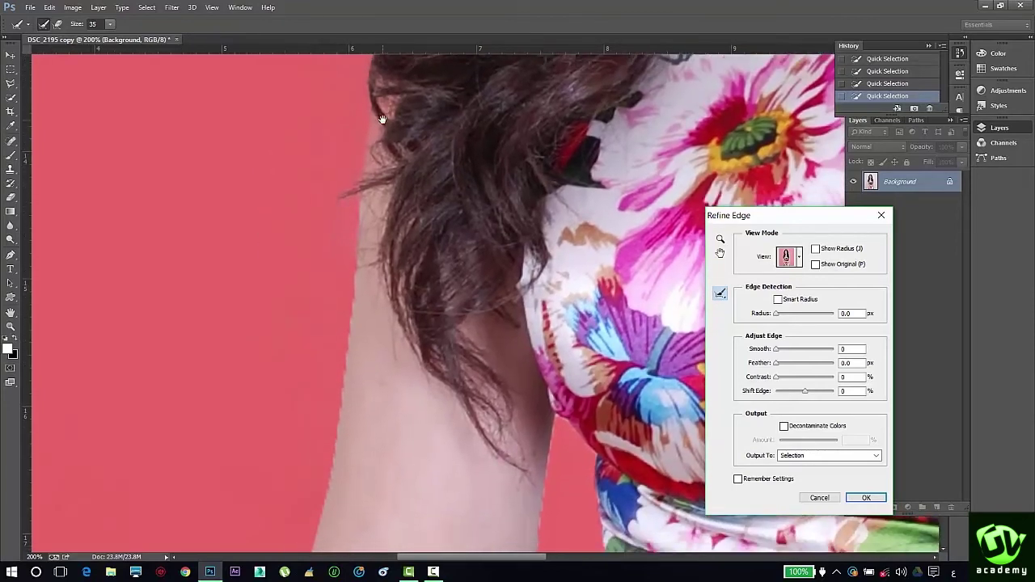
{"action": "mouse_move", "coordinate": [346, 236]}
{"action": "left_mouse_down"}
{"action": "mouse_move", "coordinate": [322, 359]}
{"action": "mouse_move", "coordinate": [349, 299]}
{"action": "mouse_move", "coordinate": [307, 530]}
{"action": "left_mouse_up"}
{"action": "left_click_drag", "start_coordinate": [488, 476], "coordinate": [400, 221]}
{"action": "mouse_move", "coordinate": [483, 296]}
{"action": "left_mouse_down"}
{"action": "mouse_move", "coordinate": [441, 376]}
{"action": "mouse_move", "coordinate": [472, 257]}
{"action": "mouse_move", "coordinate": [469, 146]}
{"action": "left_mouse_up"}
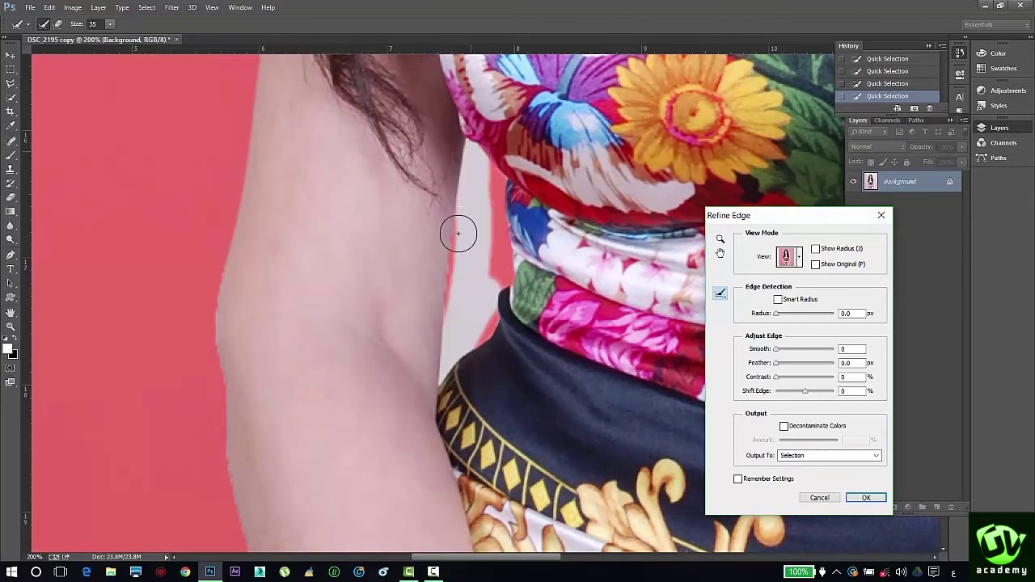
{"action": "mouse_move", "coordinate": [457, 234]}
{"action": "left_mouse_down"}
{"action": "mouse_move", "coordinate": [453, 312]}
{"action": "mouse_move", "coordinate": [477, 262]}
{"action": "left_mouse_up"}
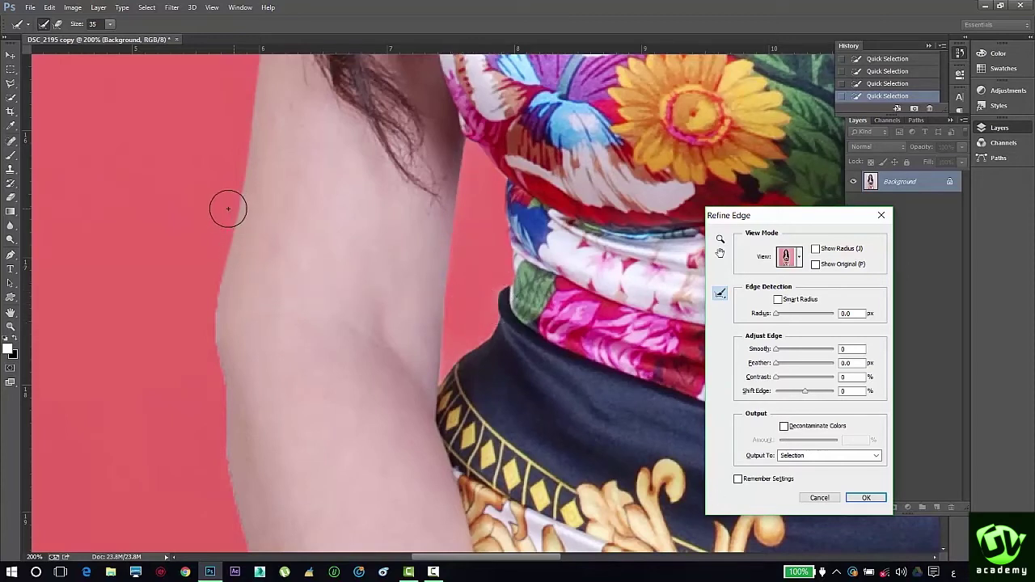
Refine the outer edge of the same arm around the elbow and down the forearm to the skirt.
{"action": "mouse_move", "coordinate": [228, 208]}
{"action": "left_mouse_down"}
{"action": "mouse_move", "coordinate": [214, 367]}
{"action": "mouse_move", "coordinate": [216, 490]}
{"action": "left_mouse_up"}
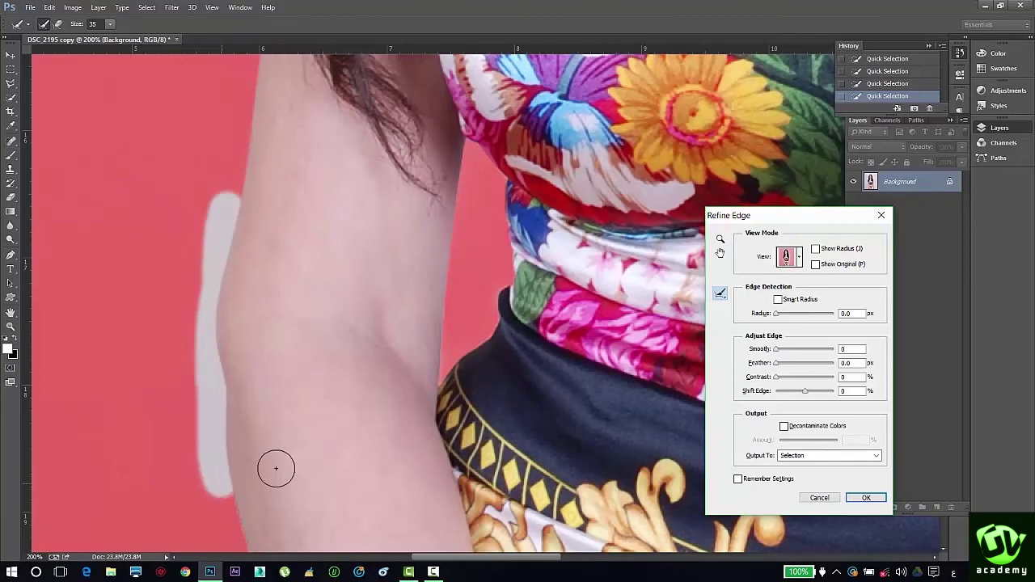
{"action": "left_click_drag", "start_coordinate": [309, 388], "coordinate": [344, 61]}
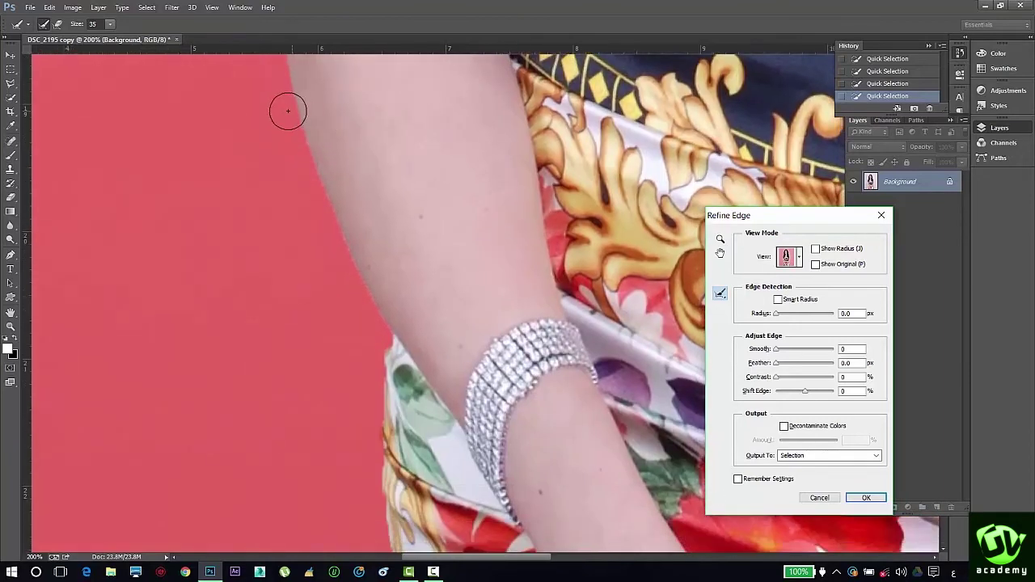
{"action": "mouse_move", "coordinate": [288, 111]}
{"action": "left_mouse_down"}
{"action": "mouse_move", "coordinate": [340, 270]}
{"action": "mouse_move", "coordinate": [377, 339]}
{"action": "mouse_move", "coordinate": [369, 492]}
{"action": "mouse_move", "coordinate": [379, 513]}
{"action": "left_mouse_up"}
{"action": "left_click_drag", "start_coordinate": [423, 245], "coordinate": [421, 190]}
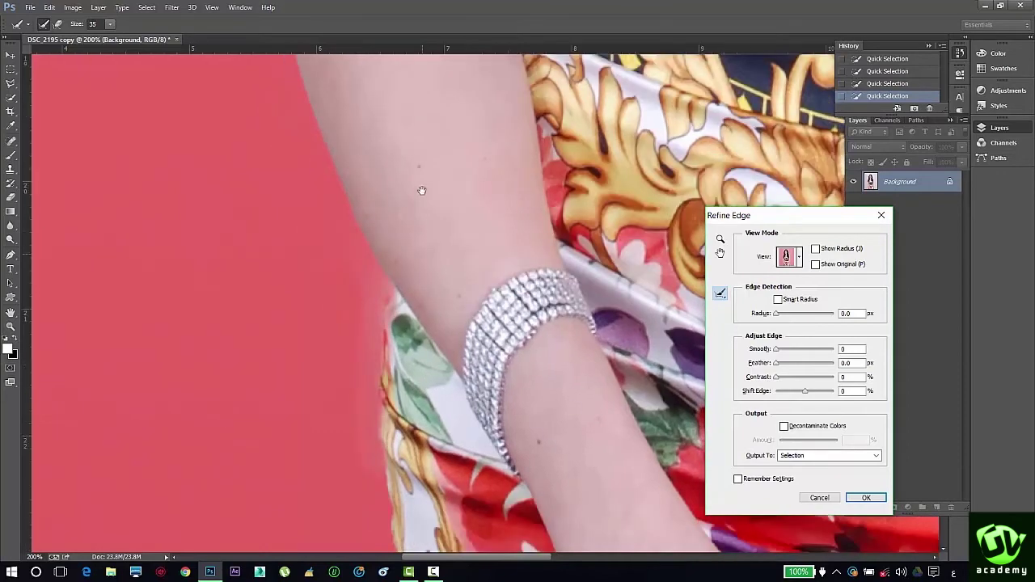
Clean up the skirt edge beside the crystal bracelet by erasing excess refinement and retouching the spot where the forearm meets the skirt.
{"action": "scroll", "coordinate": [421, 190], "scroll_direction": "down", "scroll_amount": 3}
{"action": "scroll", "coordinate": [421, 190], "scroll_direction": "up", "scroll_amount": 3}
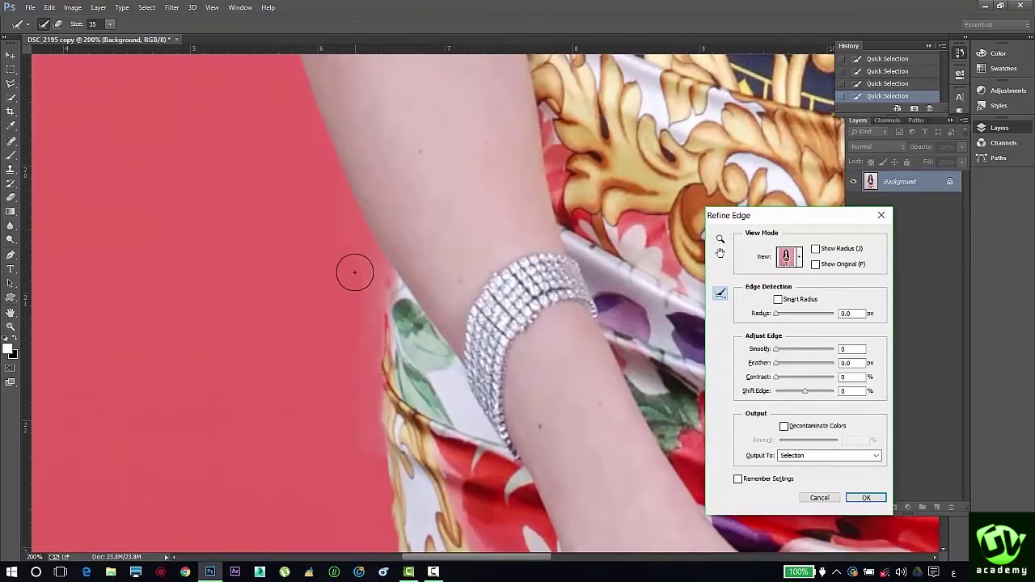
{"action": "key", "text": "alt"}
{"action": "left_click_drag", "start_coordinate": [362, 288], "coordinate": [357, 357]}
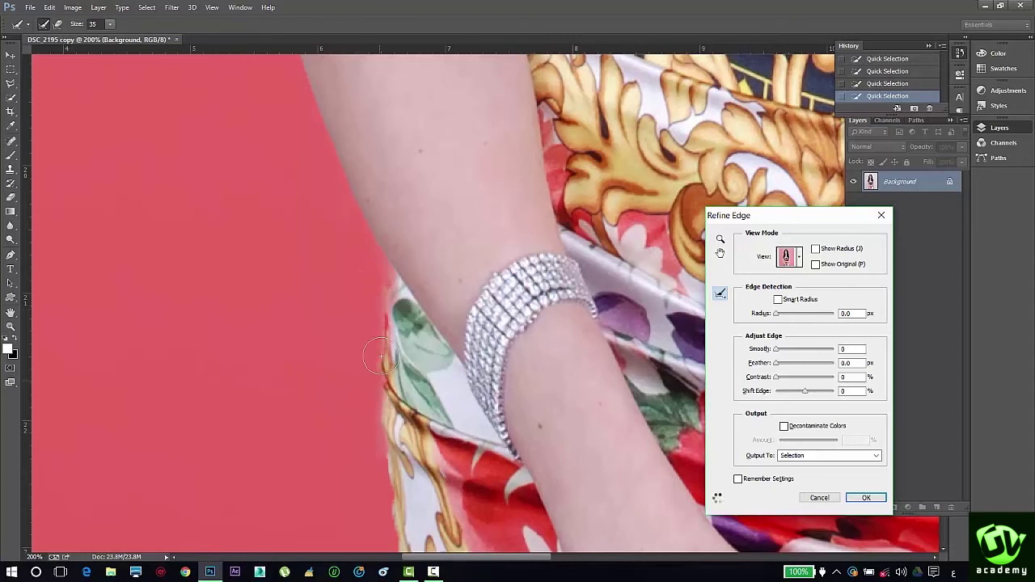
{"action": "left_click_drag", "start_coordinate": [362, 408], "coordinate": [362, 306]}
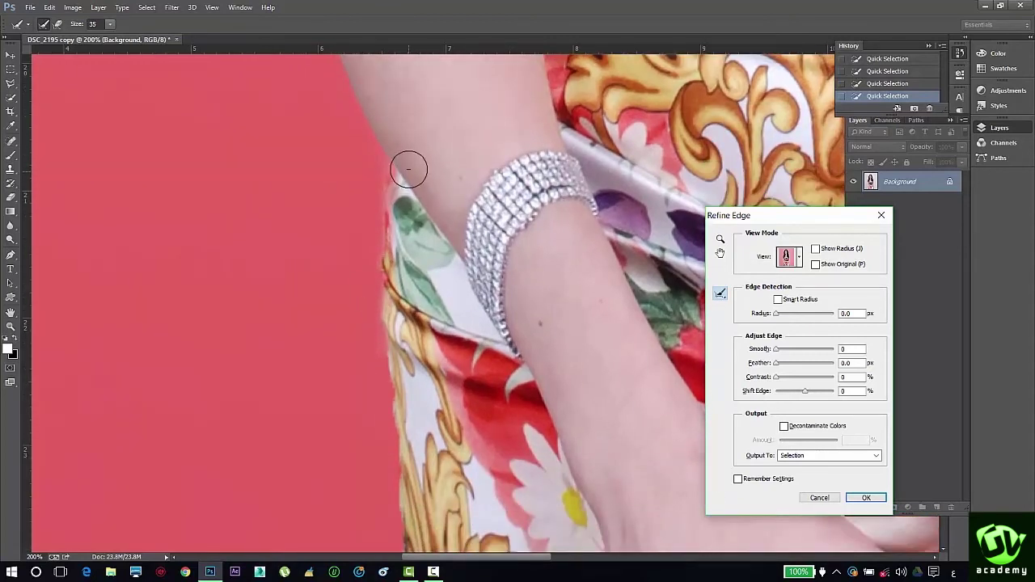
{"action": "left_click_drag", "start_coordinate": [404, 169], "coordinate": [407, 224]}
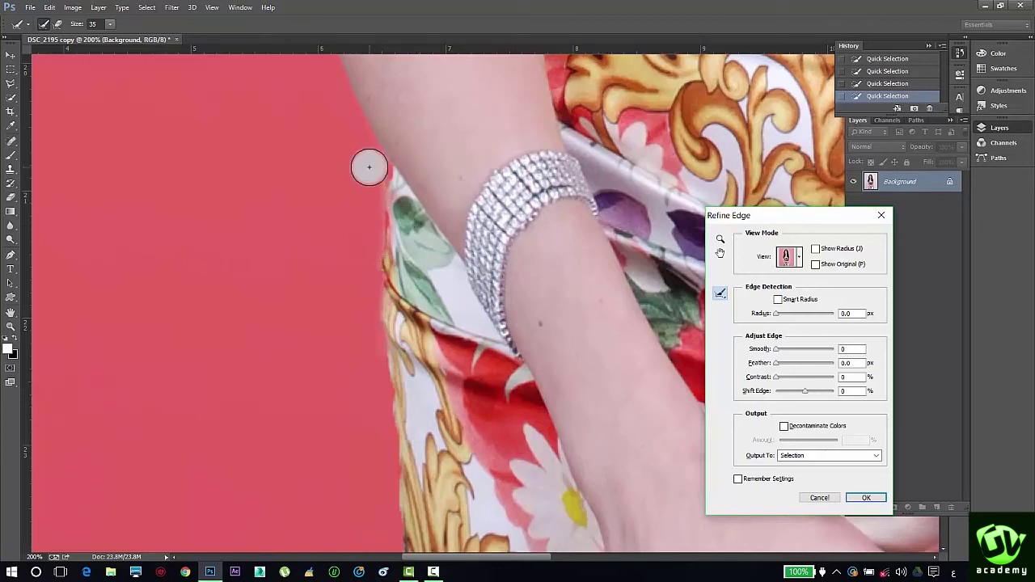
{"action": "left_click_drag", "start_coordinate": [358, 191], "coordinate": [371, 174]}
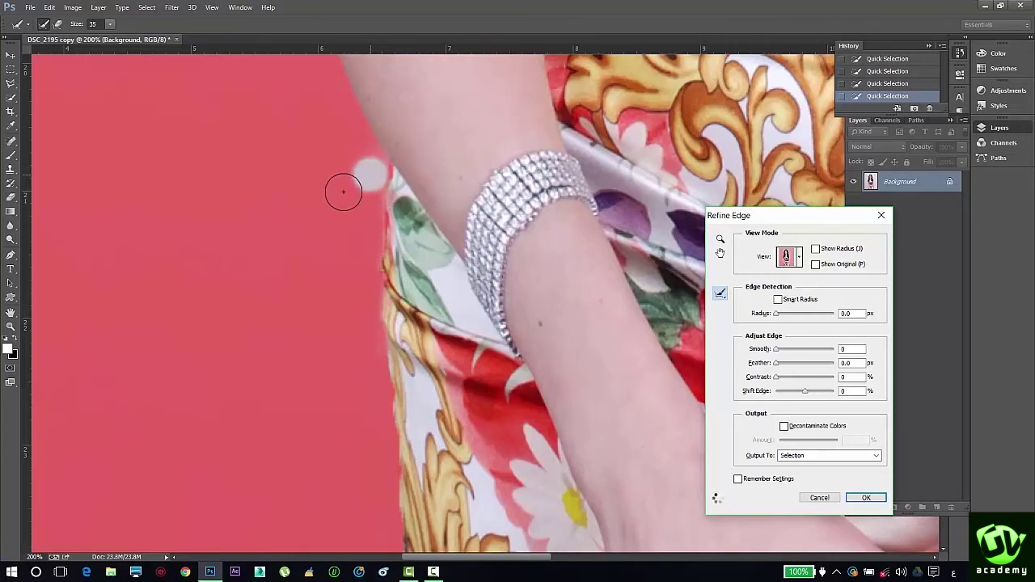
{"action": "key", "text": "alt"}
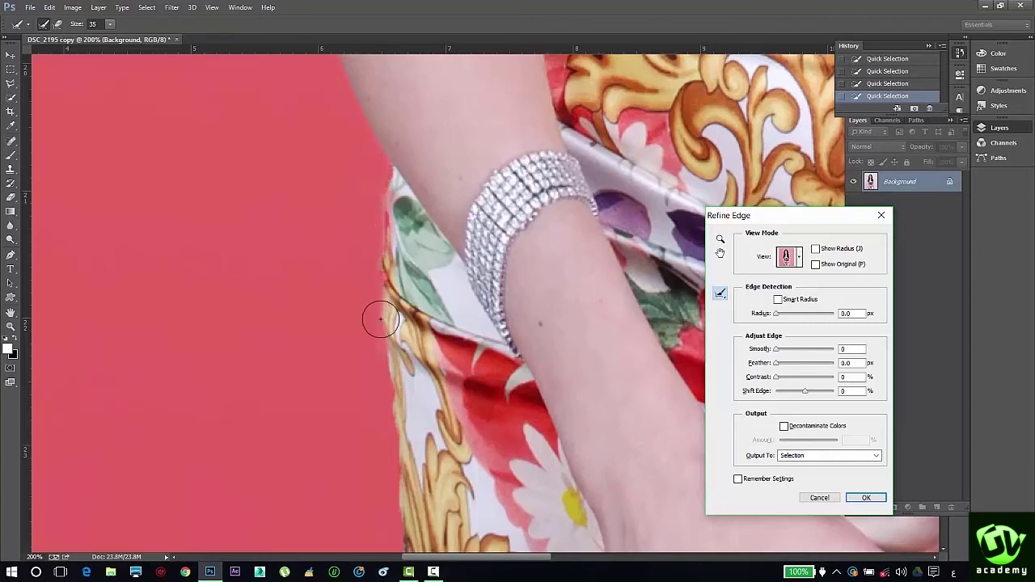
Check the opposite skirt edge and the whole figure, and apply Refine Edge with the output set to Selection.
{"action": "key", "text": "space"}
{"action": "left_click_drag", "start_coordinate": [380, 319], "coordinate": [356, 305]}
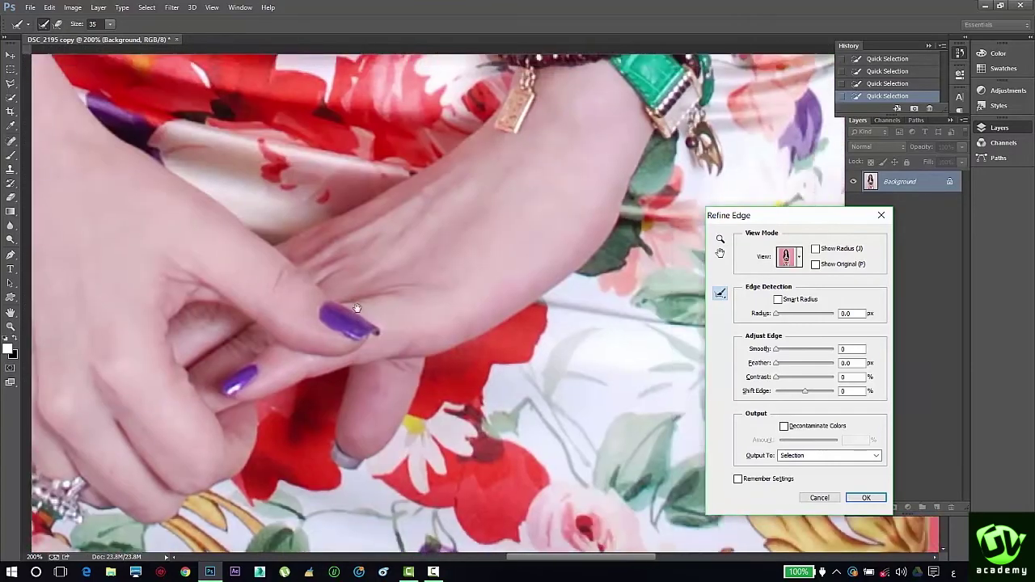
{"action": "left_click_drag", "start_coordinate": [688, 178], "coordinate": [504, 321]}
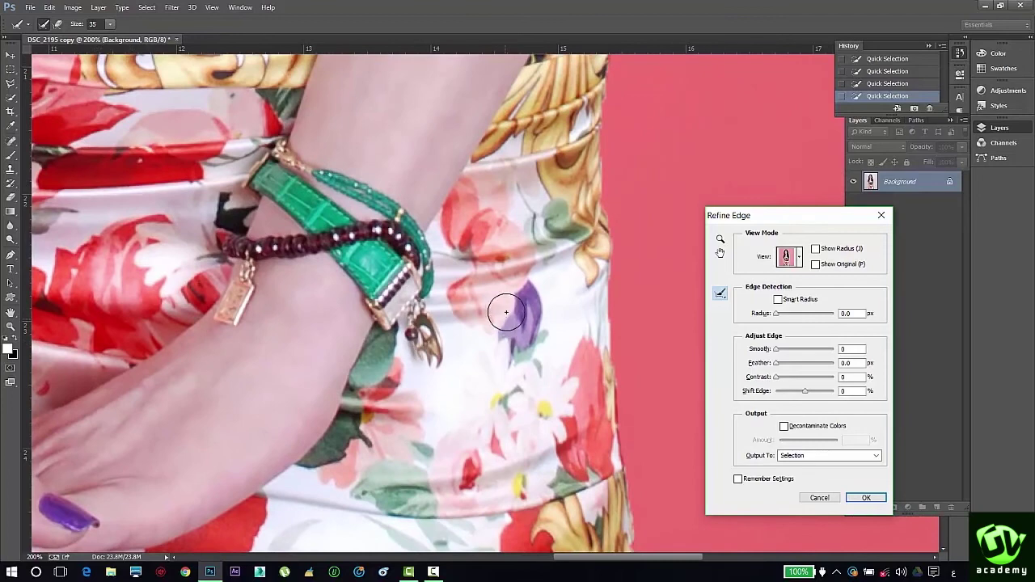
{"action": "key", "text": "ctrl+0"}
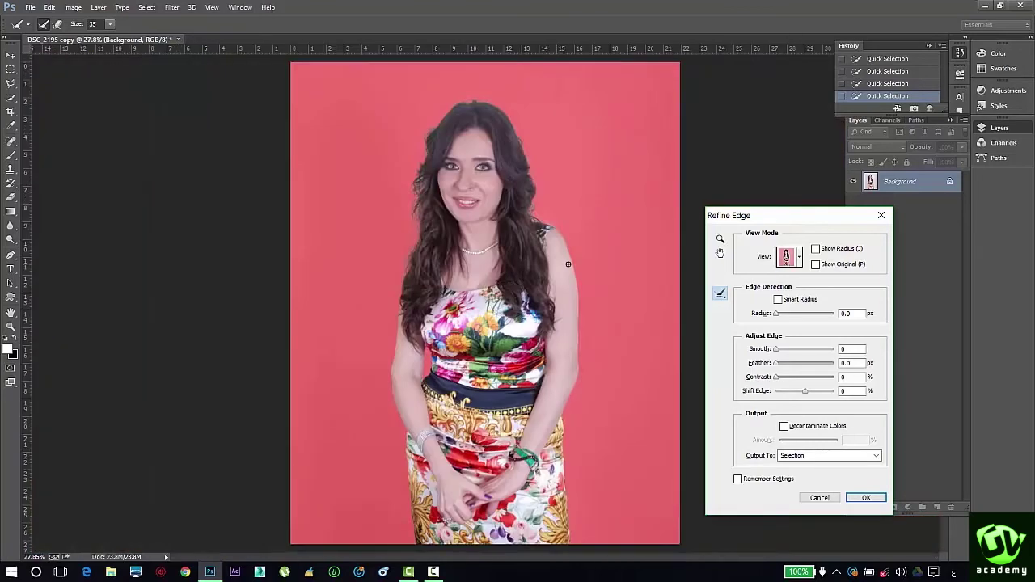
{"action": "left_click", "coordinate": [866, 498]}
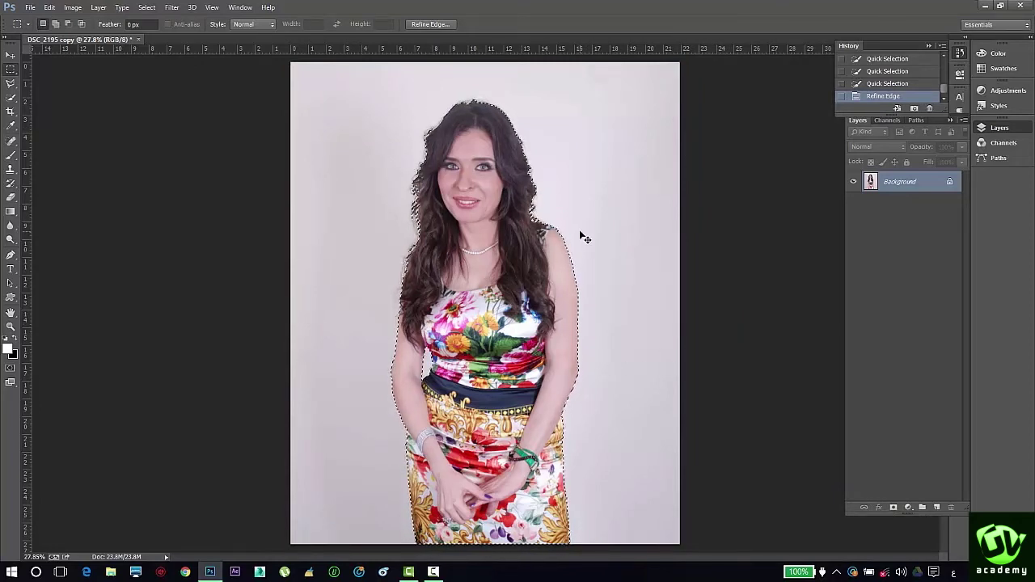
Copy the selected woman onto her own layer above the hidden Background and add an empty layer beneath the cutout.
{"action": "key", "text": "ctrl+j"}
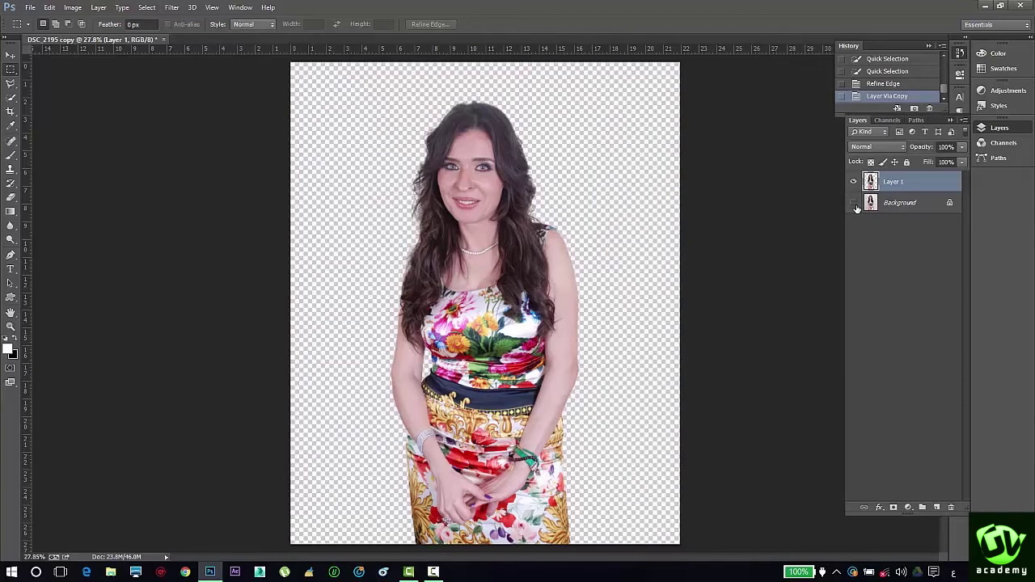
{"action": "left_click", "coordinate": [936, 507]}
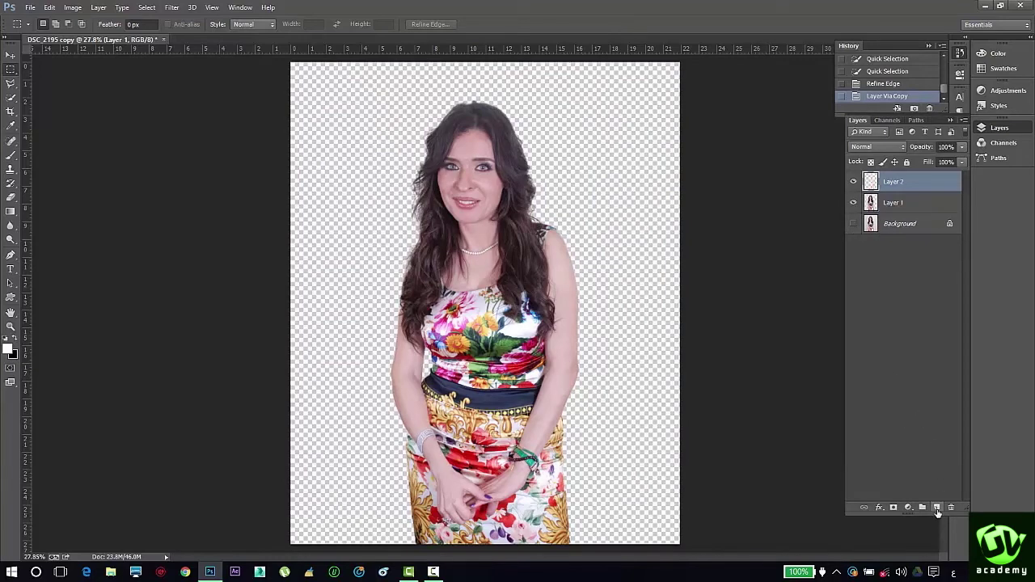
{"action": "left_click_drag", "start_coordinate": [913, 189], "coordinate": [918, 215]}
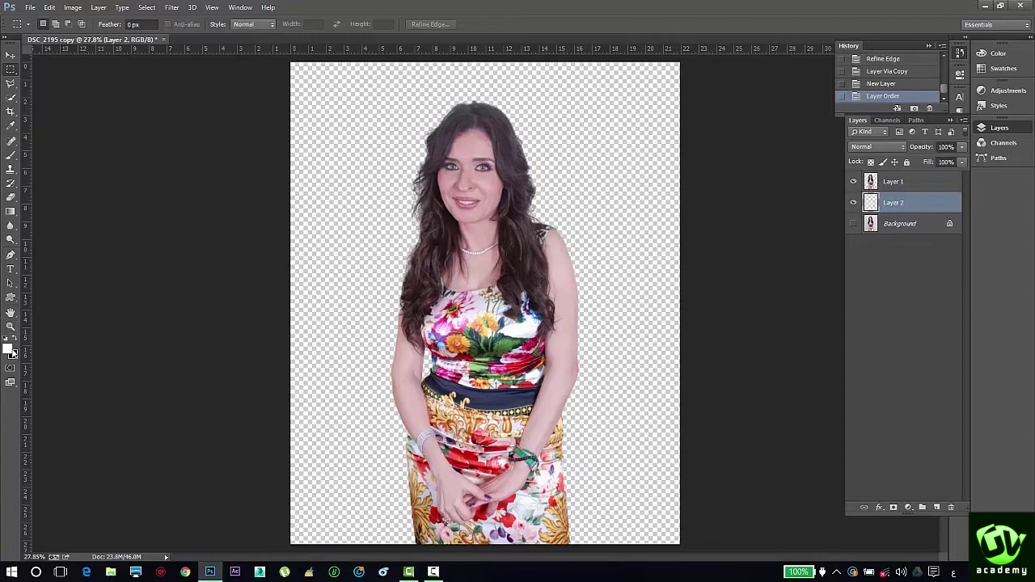
Sample a bright red from the skirt as the foreground colour and fill the empty layer with it at 100% opacity in Normal mode.
{"action": "left_click", "coordinate": [8, 348]}
{"action": "mouse_move", "coordinate": [159, 188]}
{"action": "left_mouse_down"}
{"action": "mouse_move", "coordinate": [163, 198]}
{"action": "mouse_move", "coordinate": [207, 201]}
{"action": "left_mouse_up"}
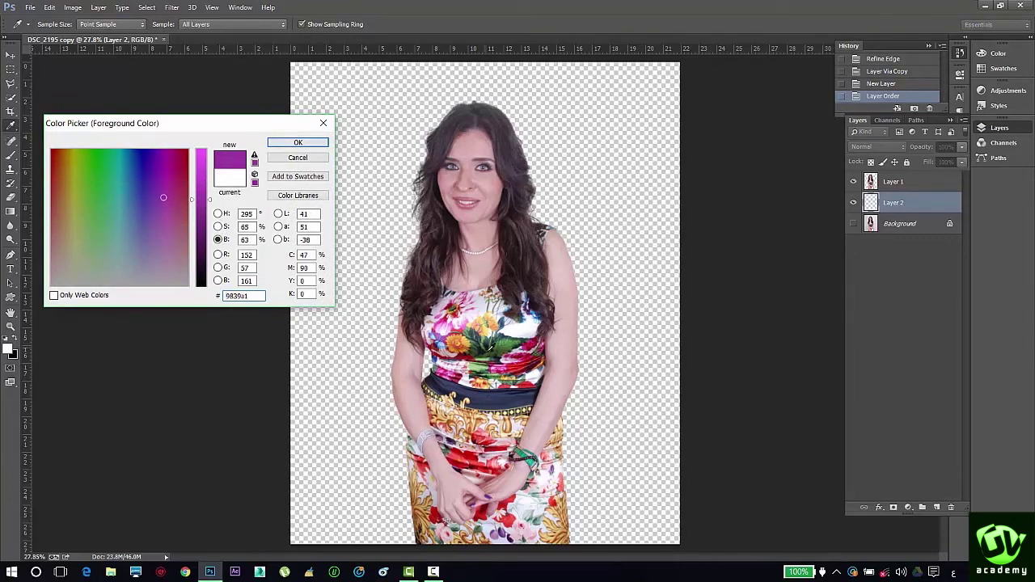
{"action": "left_click", "coordinate": [471, 464]}
{"action": "left_click", "coordinate": [288, 144]}
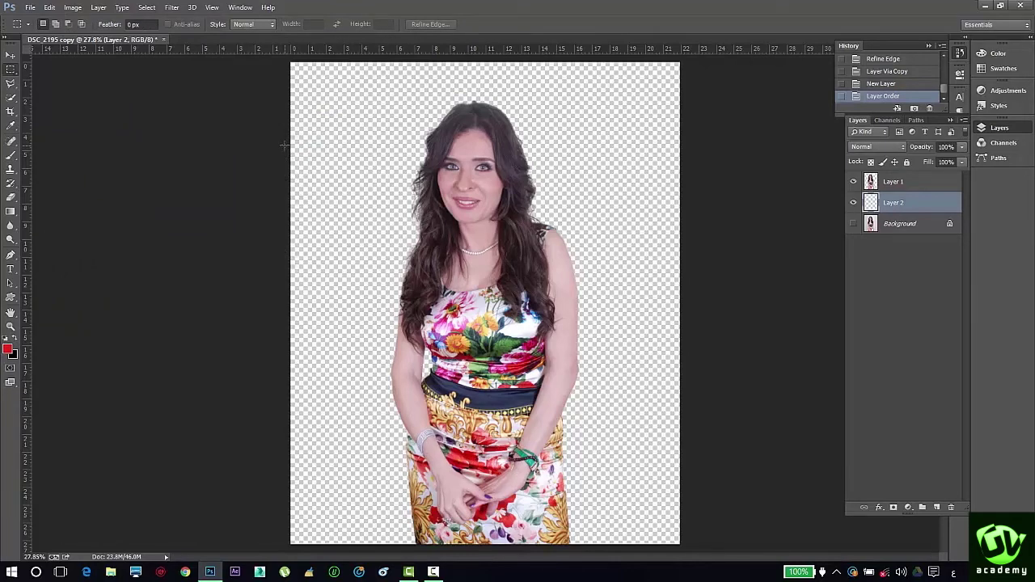
{"action": "key", "text": "shift+F5"}
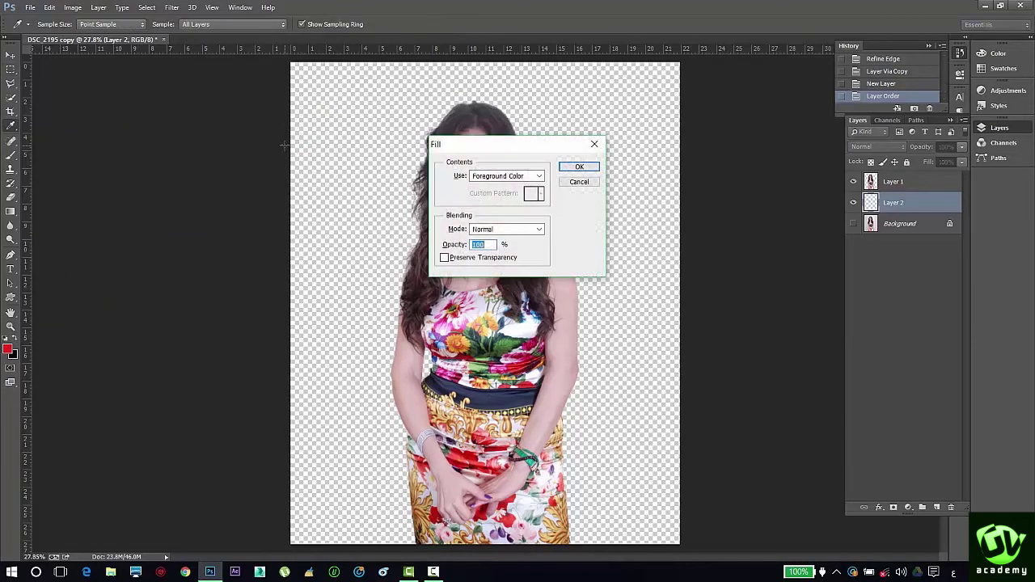
{"action": "key", "text": "Return"}
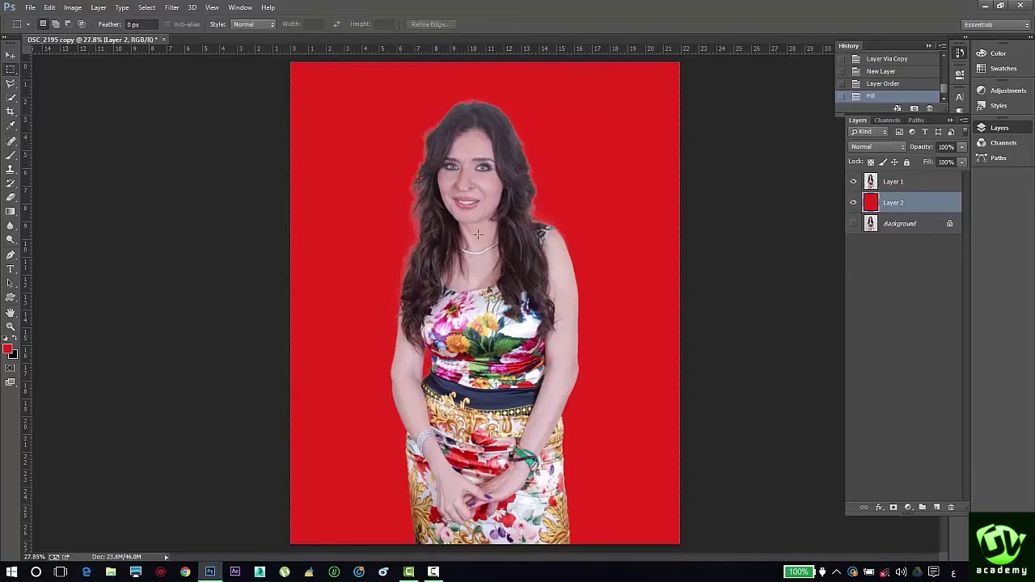
Hide the red fill layer, load the woman's outline as a selection and clear it again.
{"action": "key", "text": "ctrl+plus"}
{"action": "key", "text": "ctrl+plus"}
{"action": "key", "text": "ctrl+plus"}
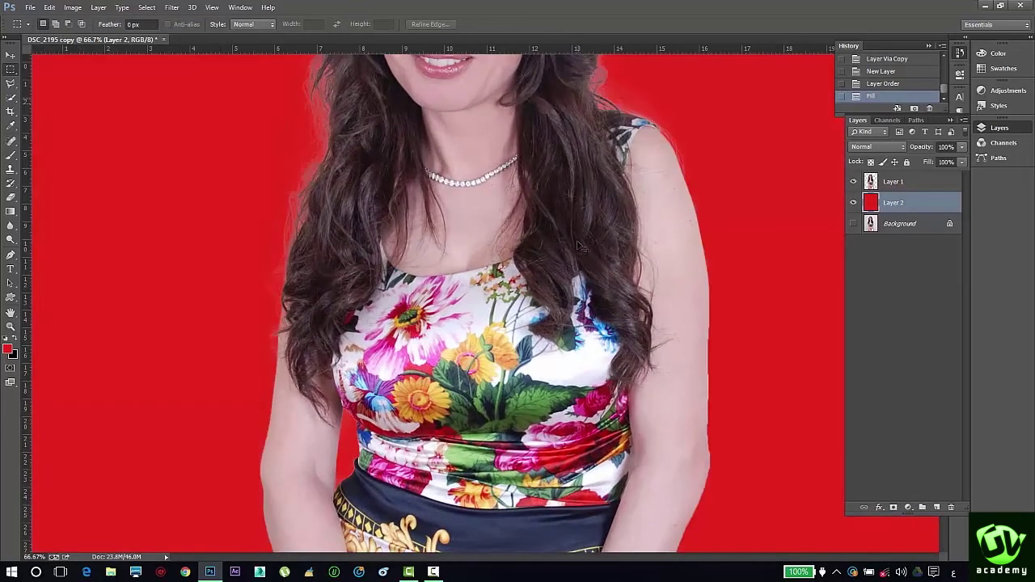
{"action": "left_click_drag", "start_coordinate": [447, 284], "coordinate": [418, 398]}
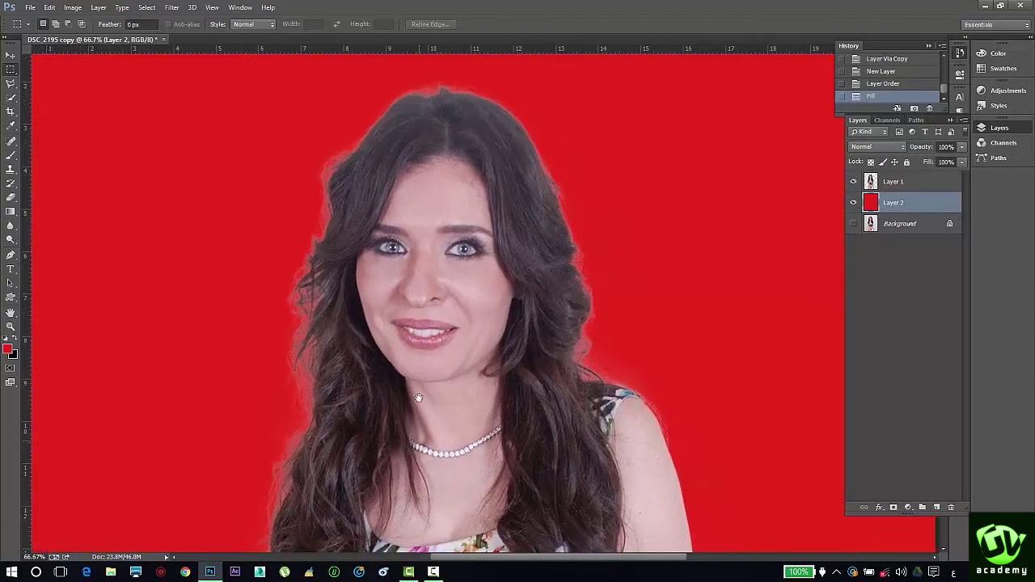
{"action": "left_click", "coordinate": [18, 56]}
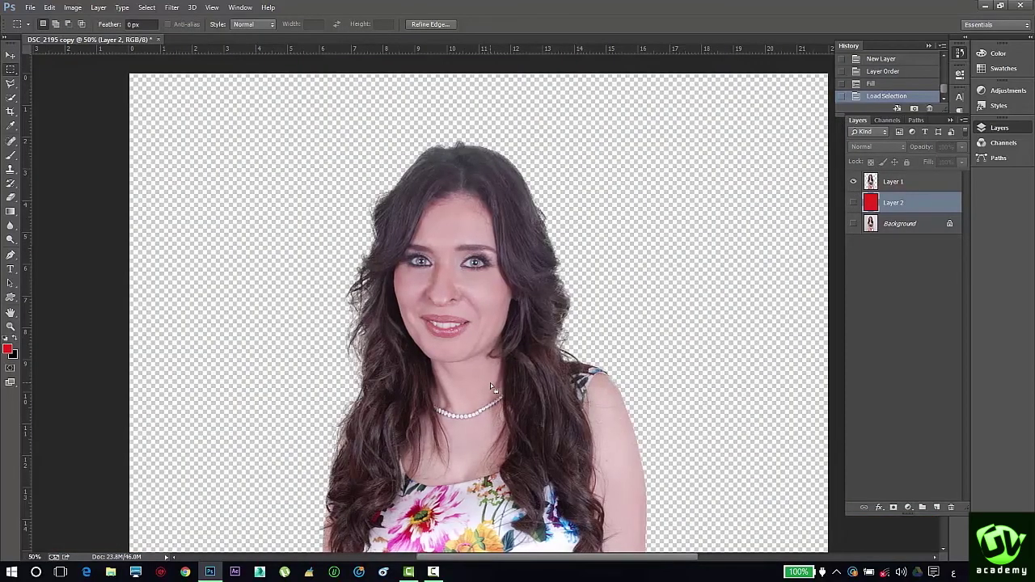
{"action": "scroll", "coordinate": [491, 382], "scroll_direction": "down", "scroll_amount": 3}
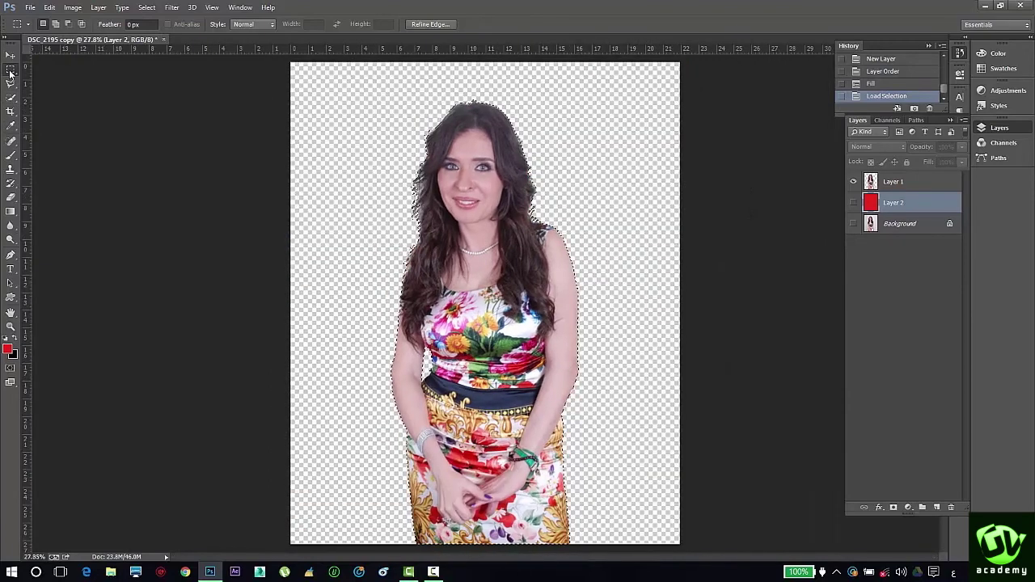
{"action": "key", "text": "ctrl+d"}
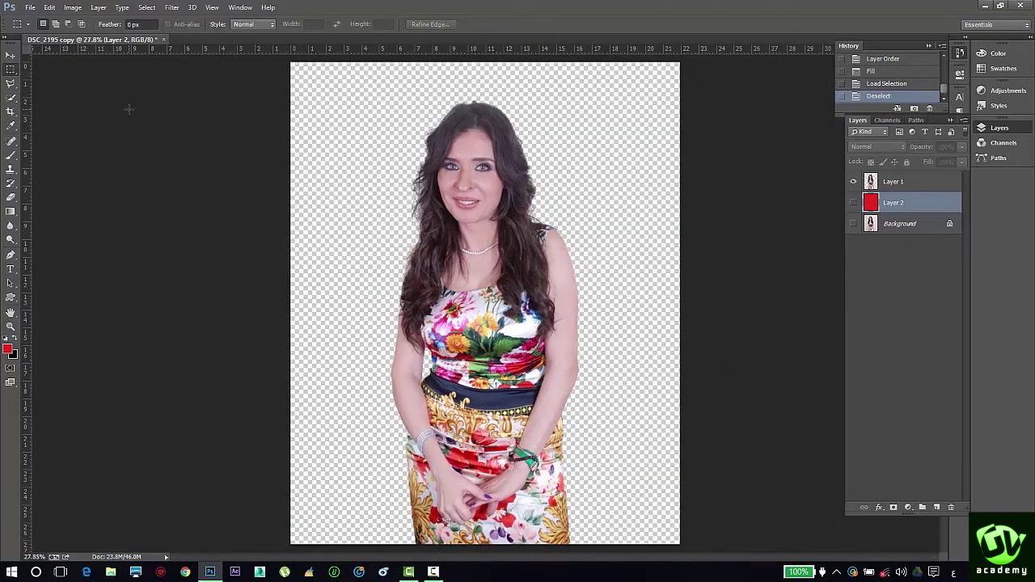